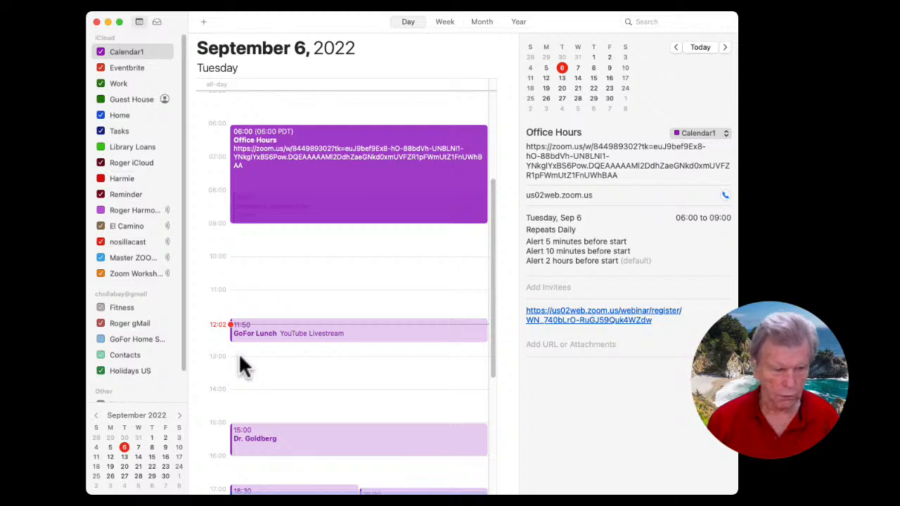
- Create an event titled Burnch at 13:00 on September 6 in Calendar1
{"action": "double_click", "coordinate": [240, 358]}
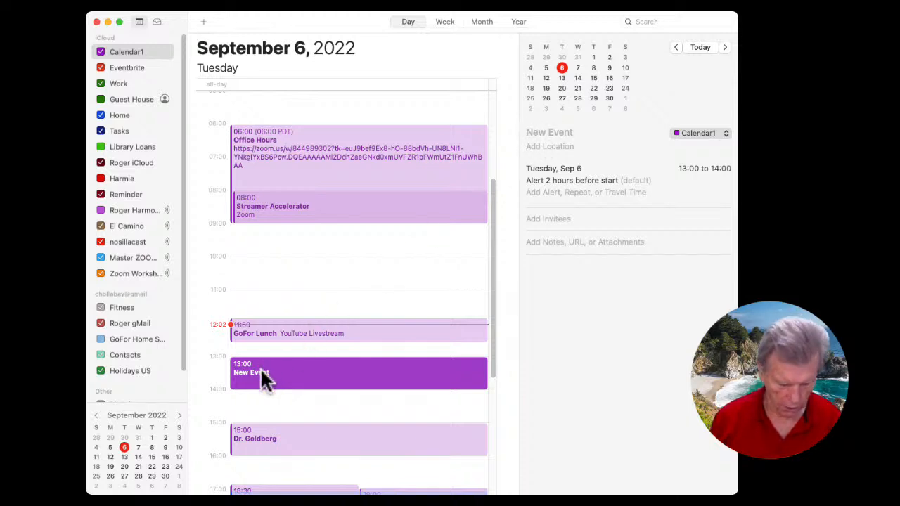
{"action": "type", "text": "B"}
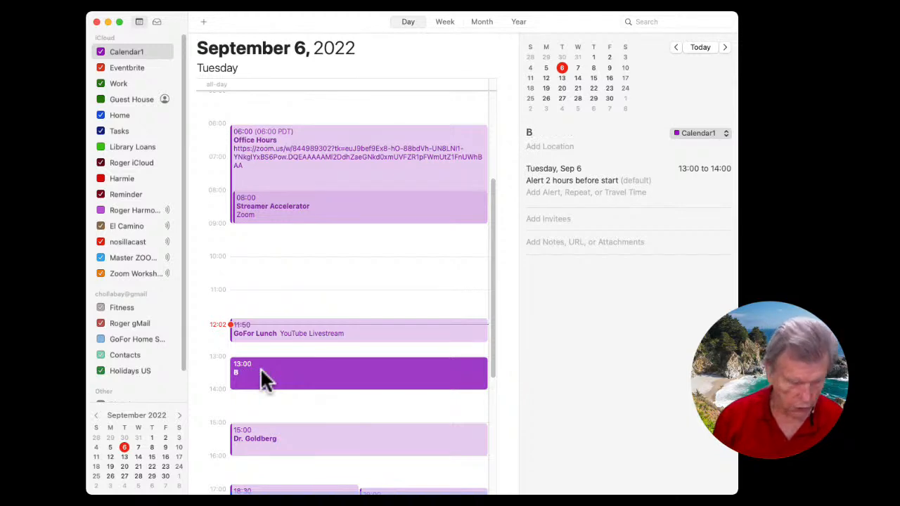
{"action": "type", "text": "urnch"}
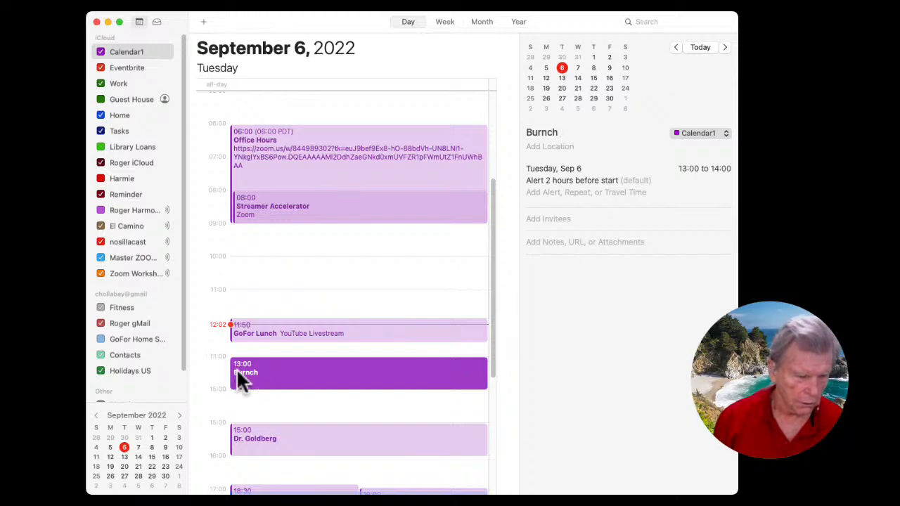
- Retitle the 13:00 event as a lunch with a friend, reusing the suggested past lunch at Olive Garden with two invitees
{"action": "double_click", "coordinate": [540, 132]}
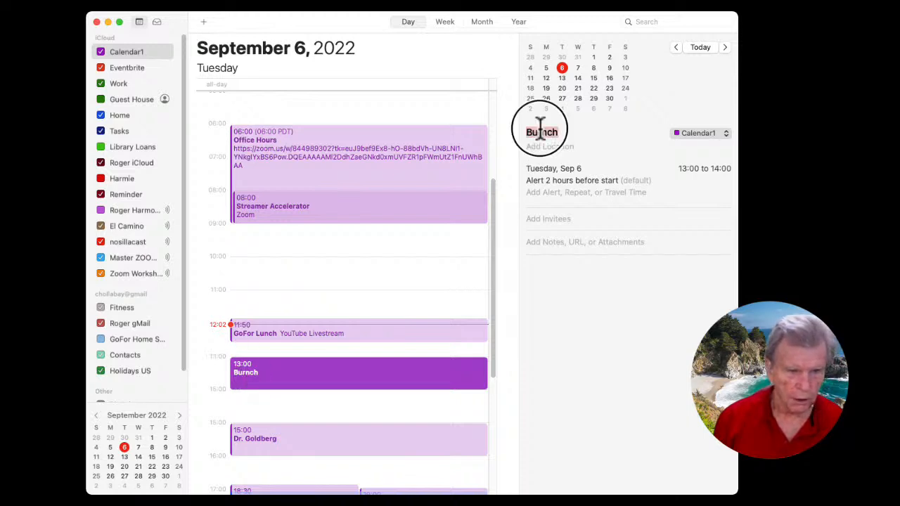
{"action": "type", "text": "Lun"}
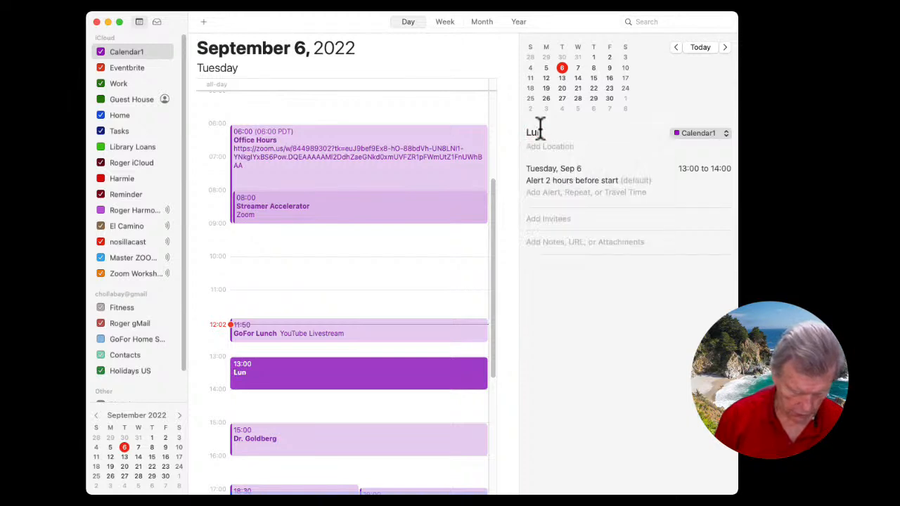
{"action": "type", "text": "ch "}
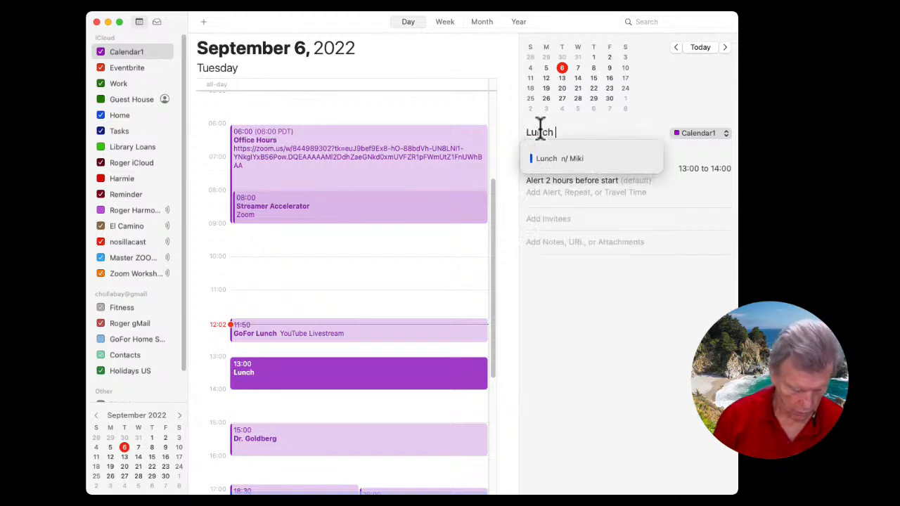
{"action": "type", "text": "w"}
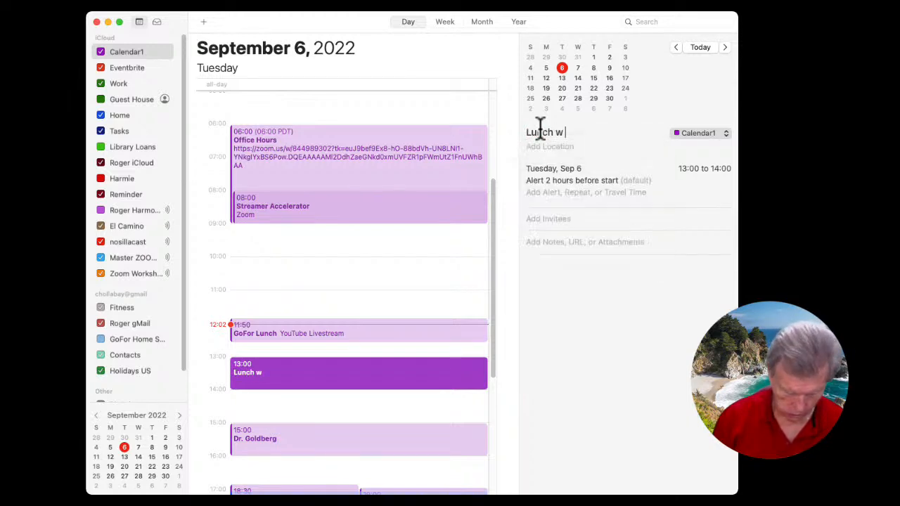
{"action": "type", "text": " Bob"}
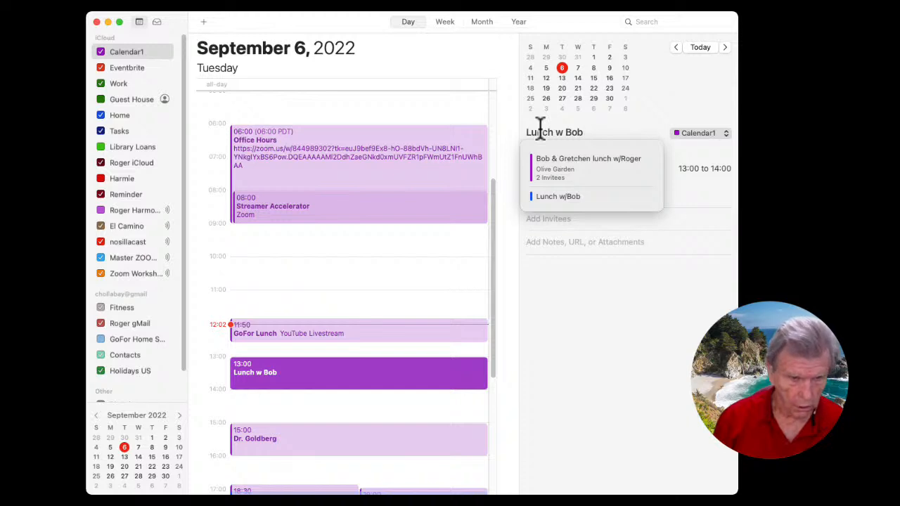
{"action": "left_click", "coordinate": [561, 159]}
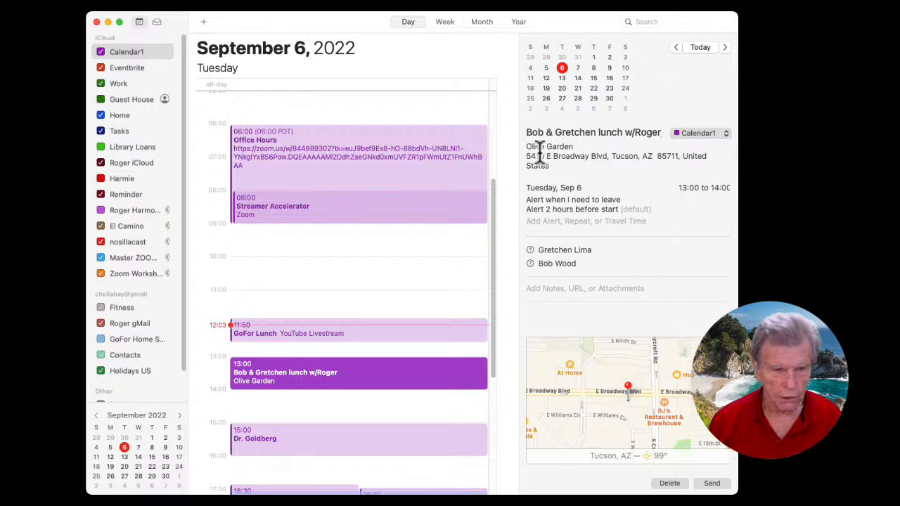
- Replace the lunch event's location with the suggested Loews Ventana Canyon Resort
{"action": "left_click", "coordinate": [539, 154]}
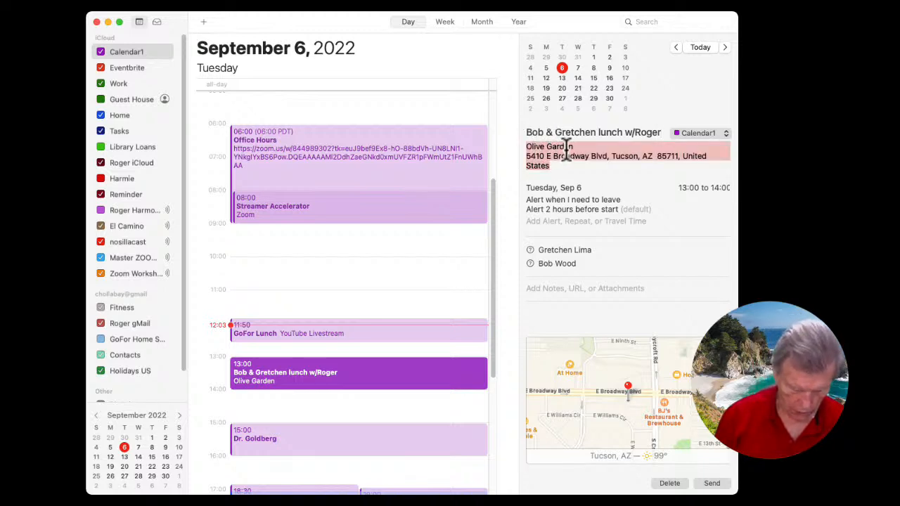
{"action": "key", "text": "BackSpace"}
{"action": "type", "text": "lowe"}
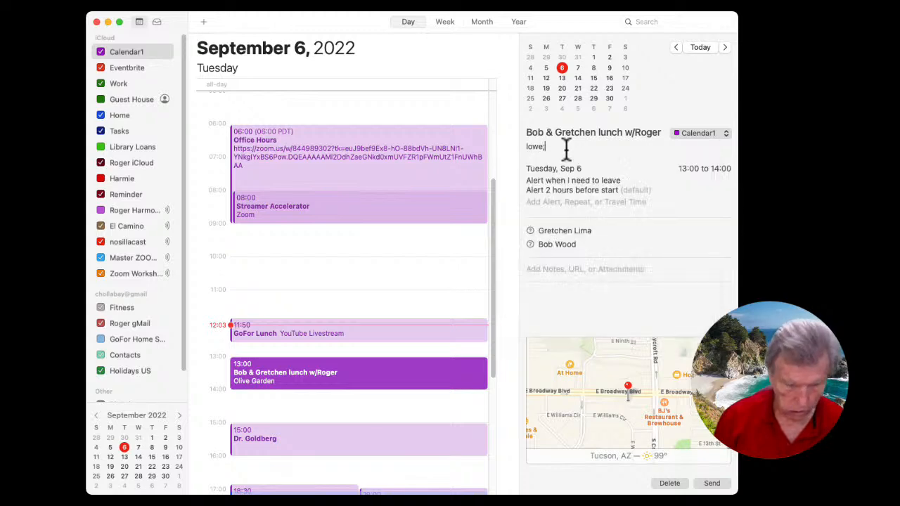
{"action": "type", "text": "'s"}
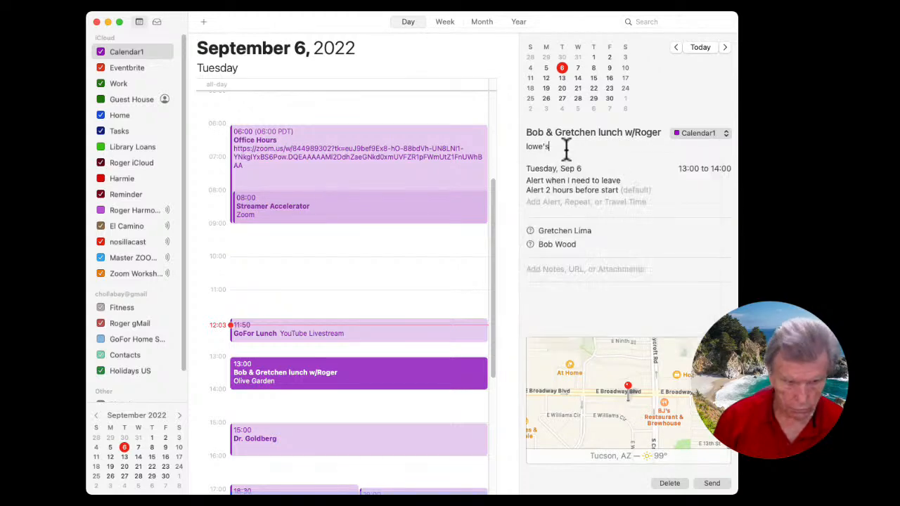
{"action": "type", "text": " v"}
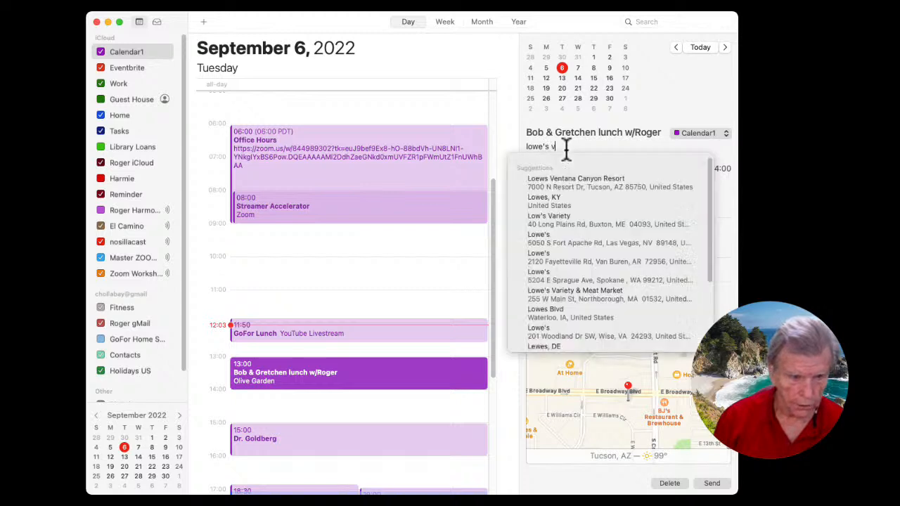
{"action": "left_click", "coordinate": [609, 180]}
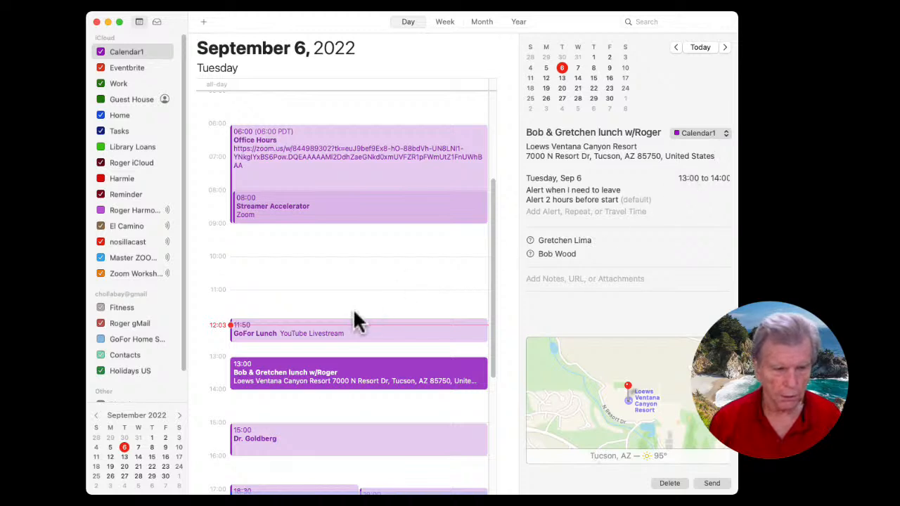
- Set the lunch event to start at 14:00 and end at 16:30
{"action": "left_click", "coordinate": [684, 177]}
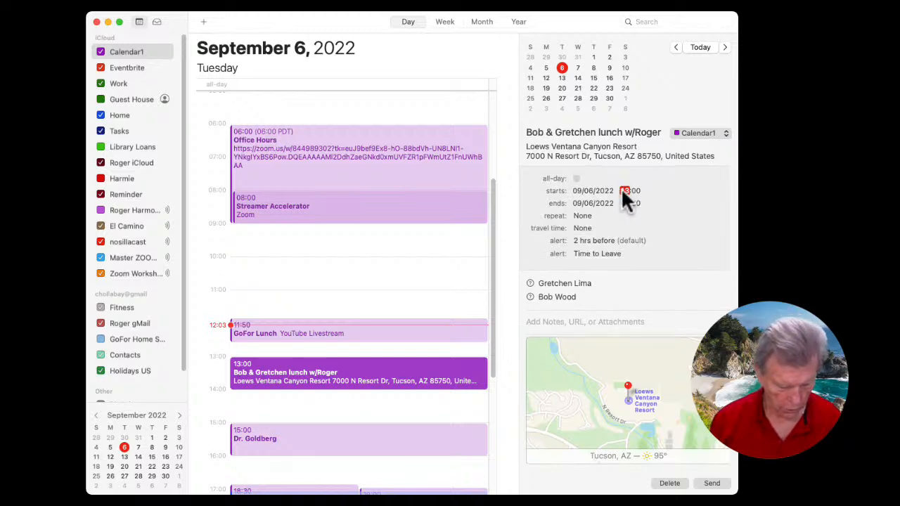
{"action": "type", "text": "14"}
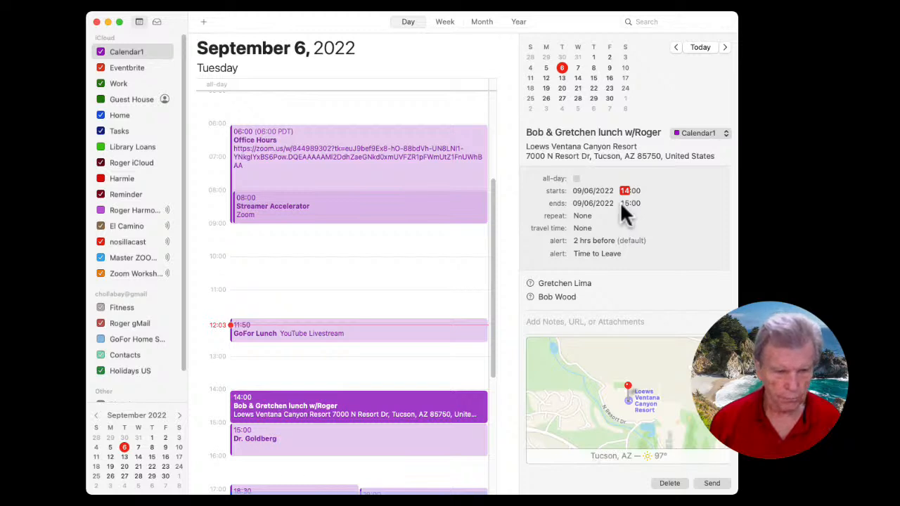
{"action": "left_click", "coordinate": [625, 203]}
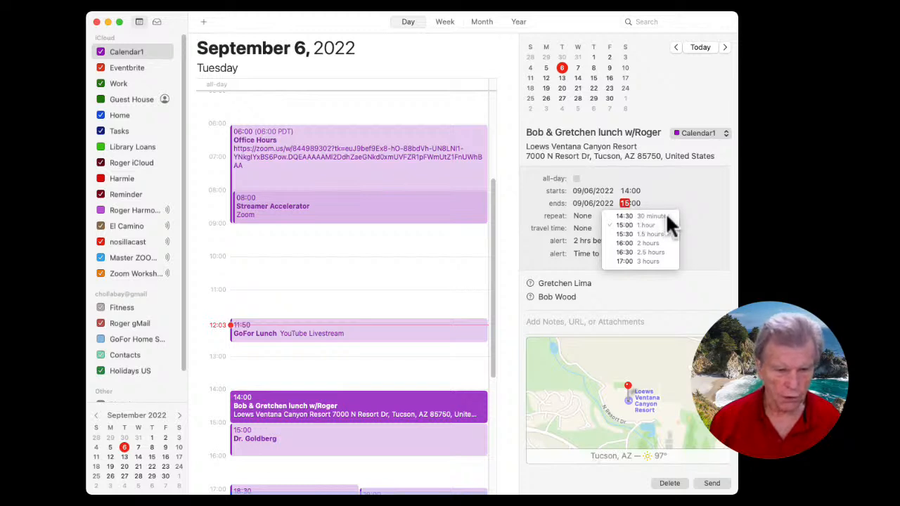
{"action": "left_click", "coordinate": [658, 253]}
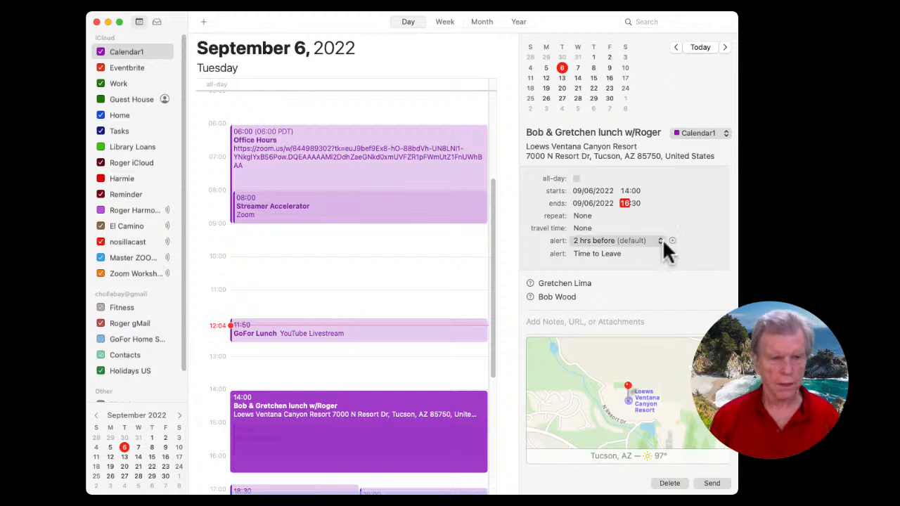
- Leave the lunch event and delete it instead of sending its invitations
{"action": "left_click", "coordinate": [201, 21]}
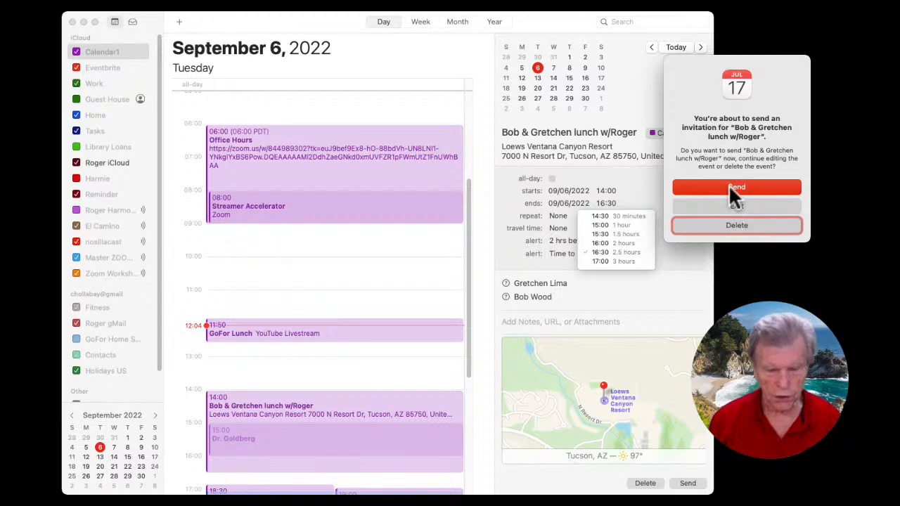
{"action": "left_click", "coordinate": [744, 223]}
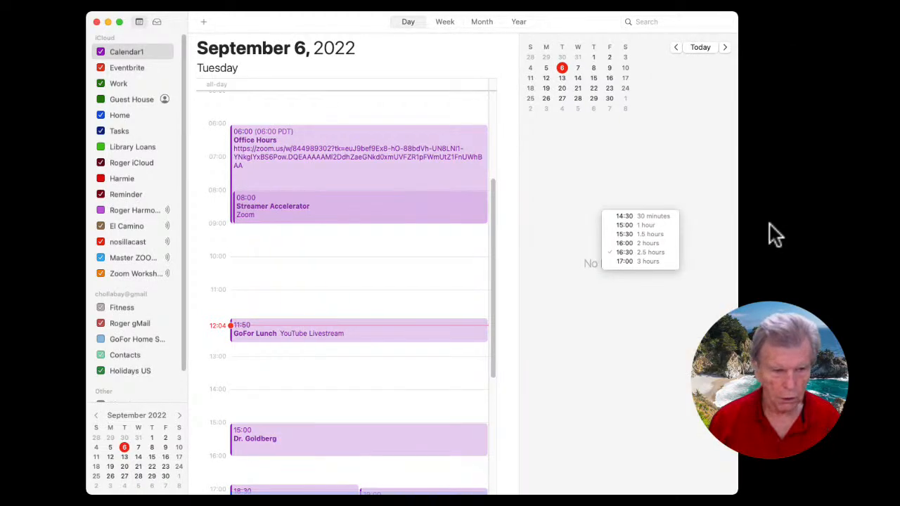
{"action": "left_click", "coordinate": [405, 269]}
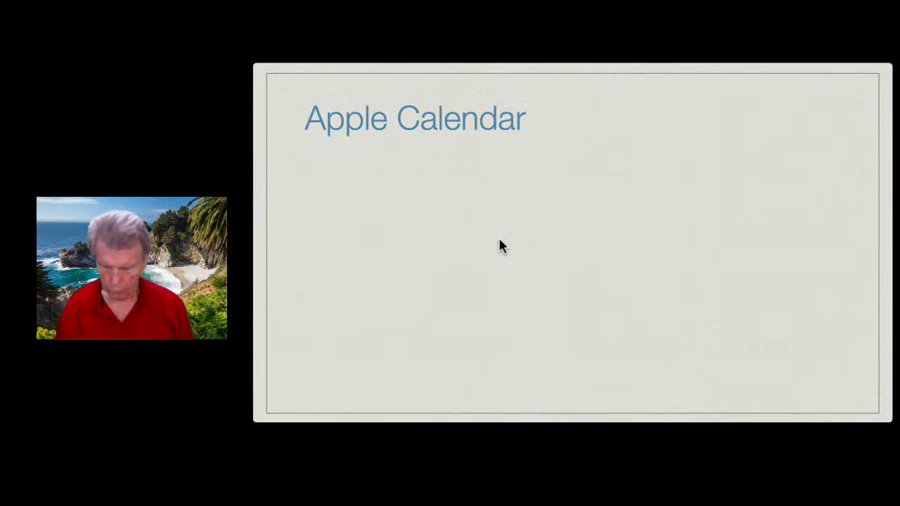
{"action": "left_click", "coordinate": [499, 242]}
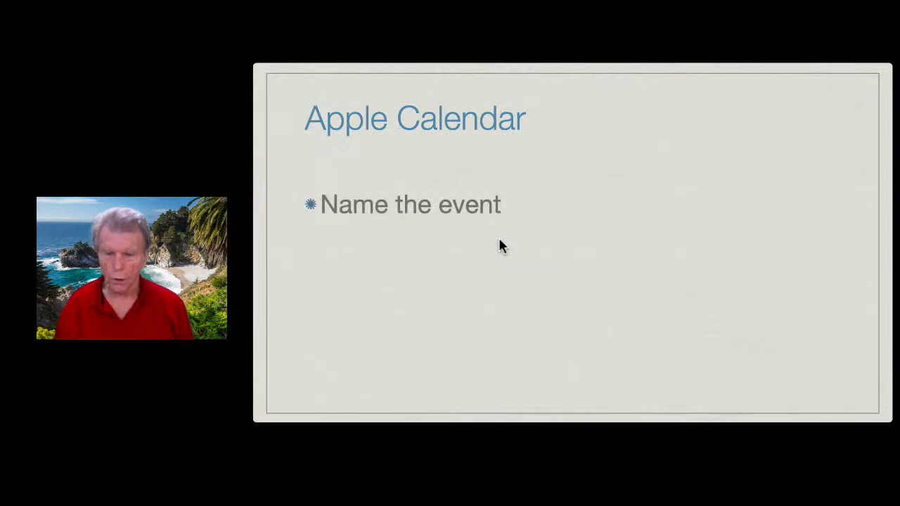
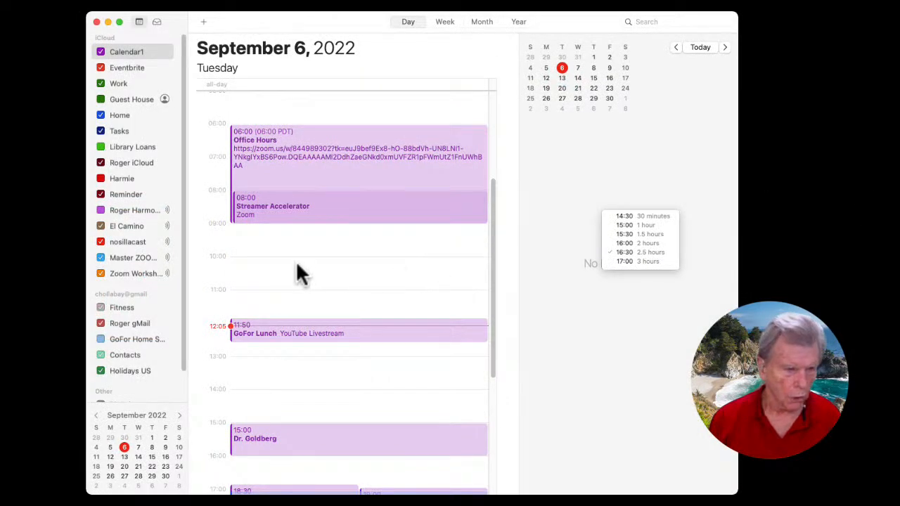
- Create an event titled Conference at 13:00 on September 6 in Calendar1
{"action": "double_click", "coordinate": [287, 357]}
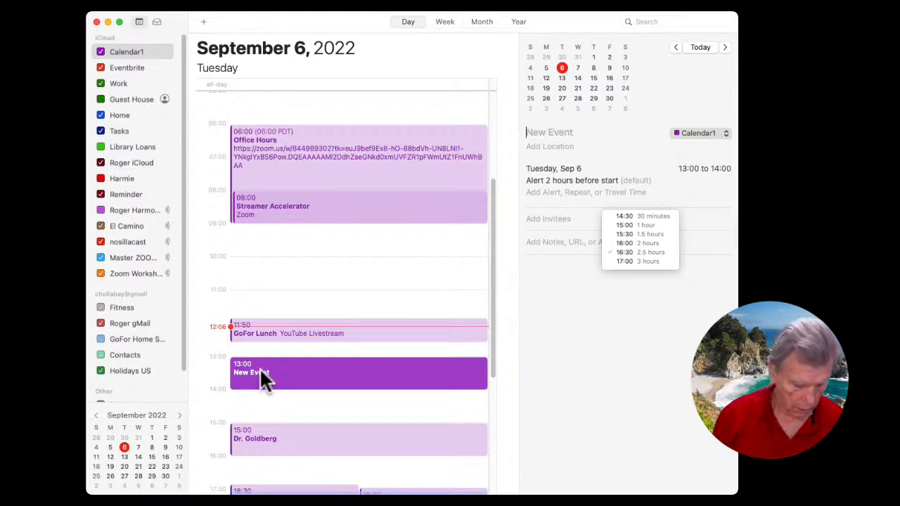
{"action": "type", "text": "Con"}
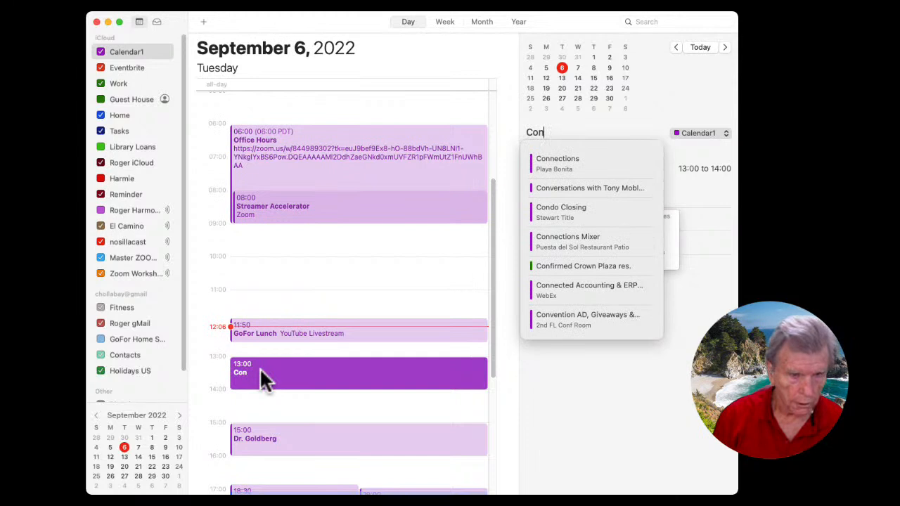
{"action": "type", "text": "fe"}
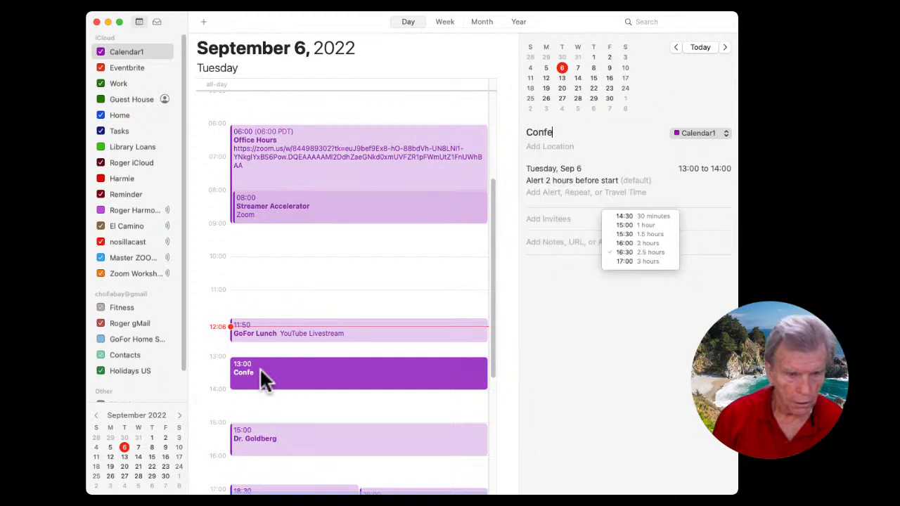
{"action": "type", "text": "rence"}
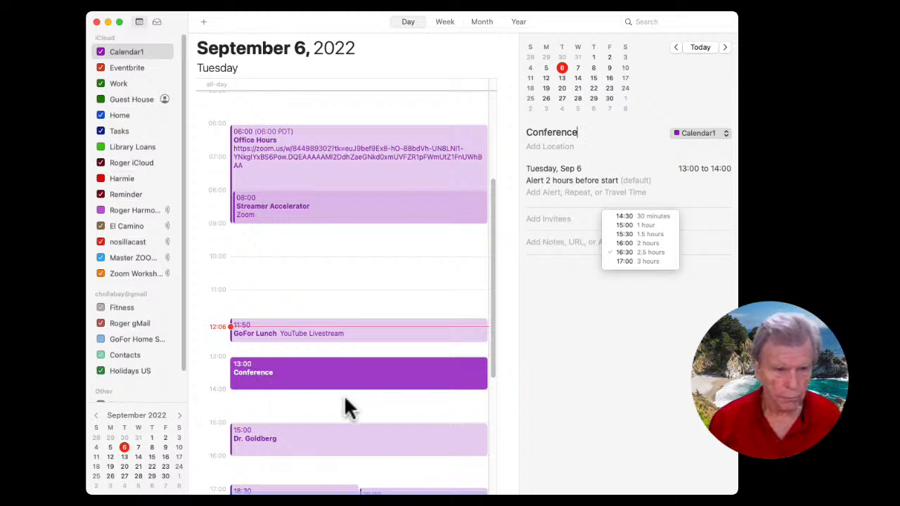
- Set the Conference event to end at 14:30, making it 1.5 hours long
{"action": "left_click", "coordinate": [560, 192]}
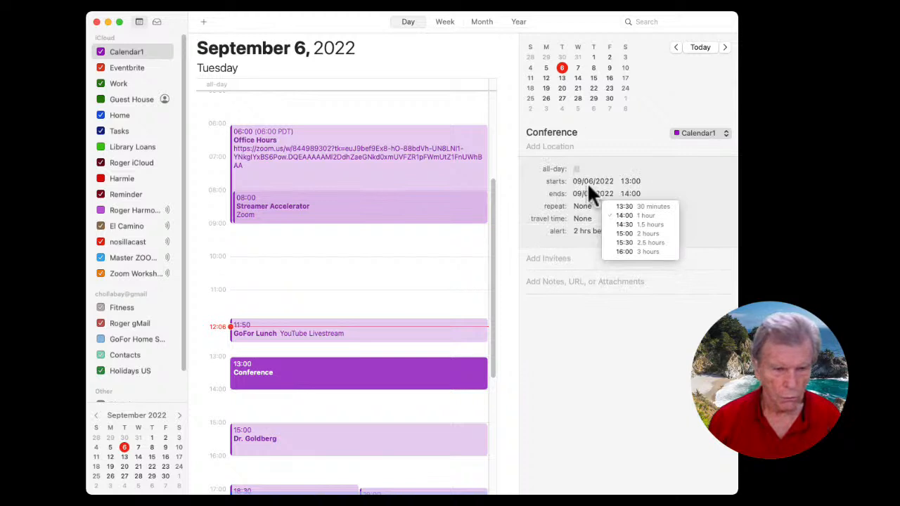
{"action": "left_click", "coordinate": [628, 182]}
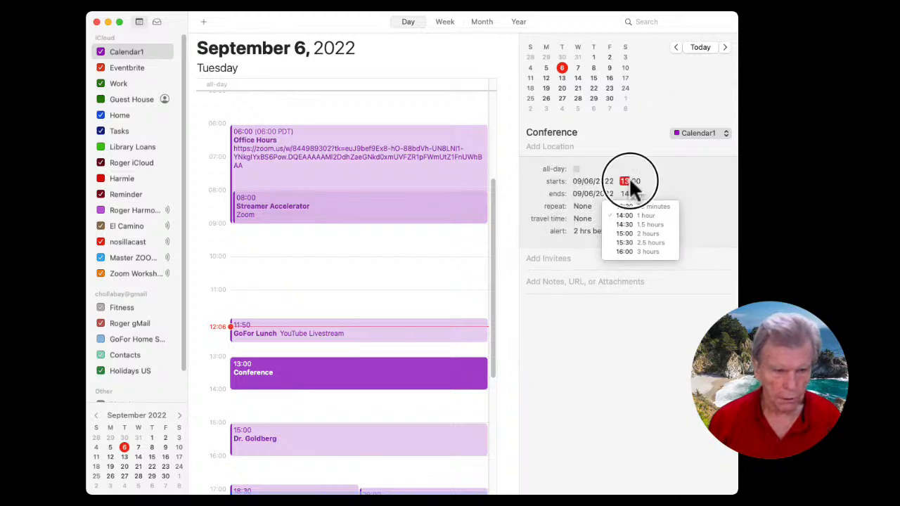
{"action": "left_click", "coordinate": [622, 224]}
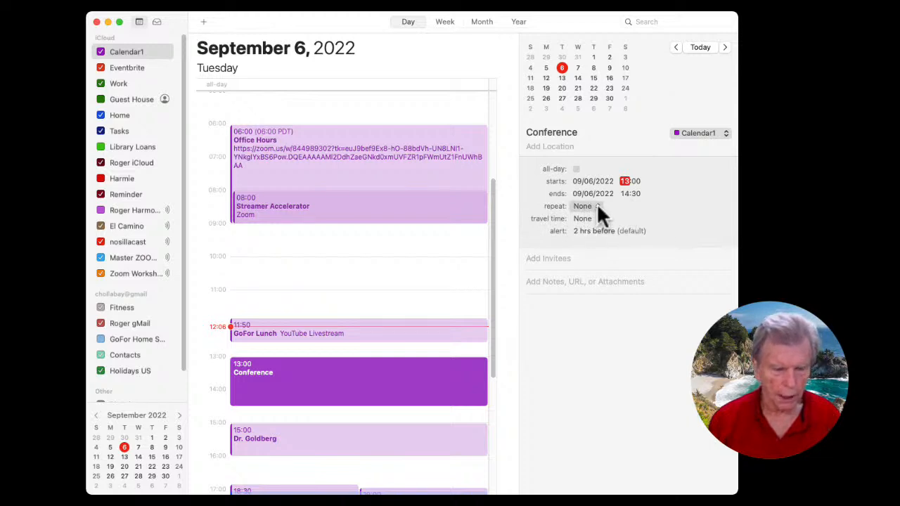
- Make the Conference event repeat every day and end the repetition after 3 times
{"action": "left_click", "coordinate": [596, 203]}
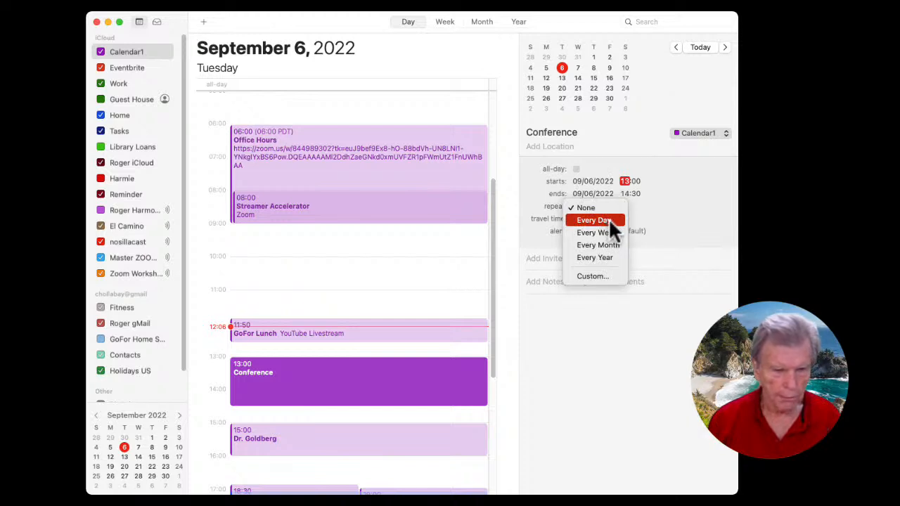
{"action": "left_click", "coordinate": [609, 220]}
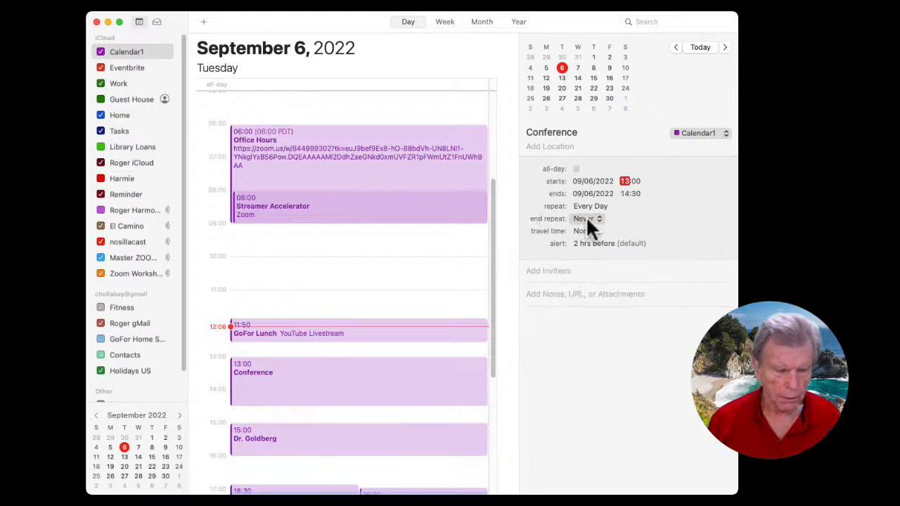
{"action": "left_click", "coordinate": [599, 218]}
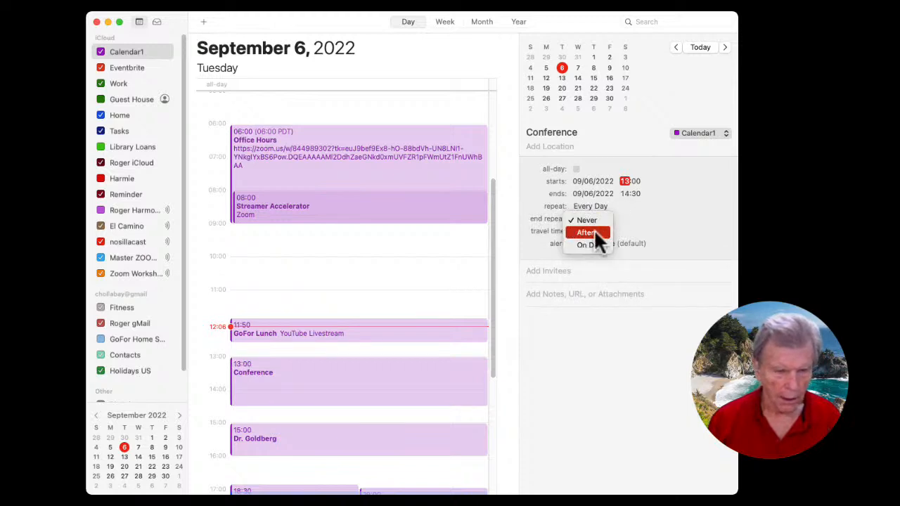
{"action": "left_click", "coordinate": [592, 232]}
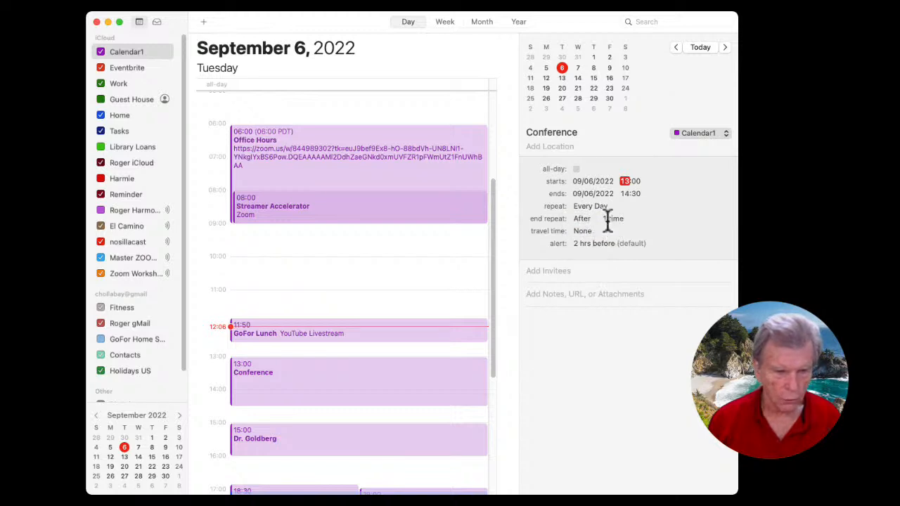
{"action": "left_click", "coordinate": [604, 219]}
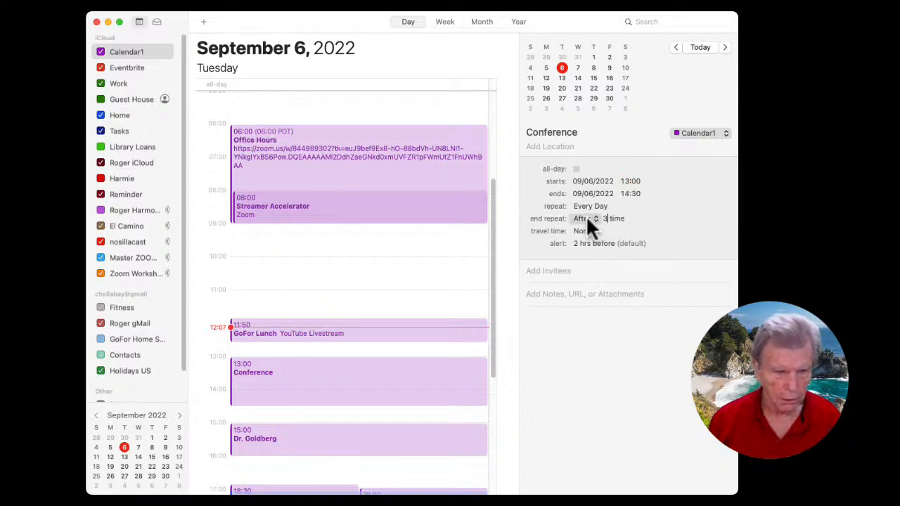
- Set the Conference event's repetition to end on date 09/08/2022 and check its occurrences in the week view
{"action": "left_click", "coordinate": [593, 214]}
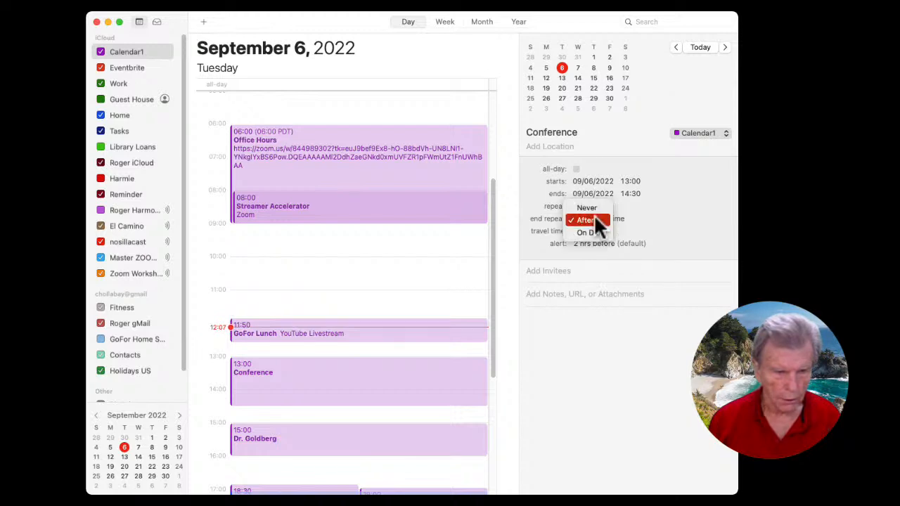
{"action": "left_click", "coordinate": [590, 232]}
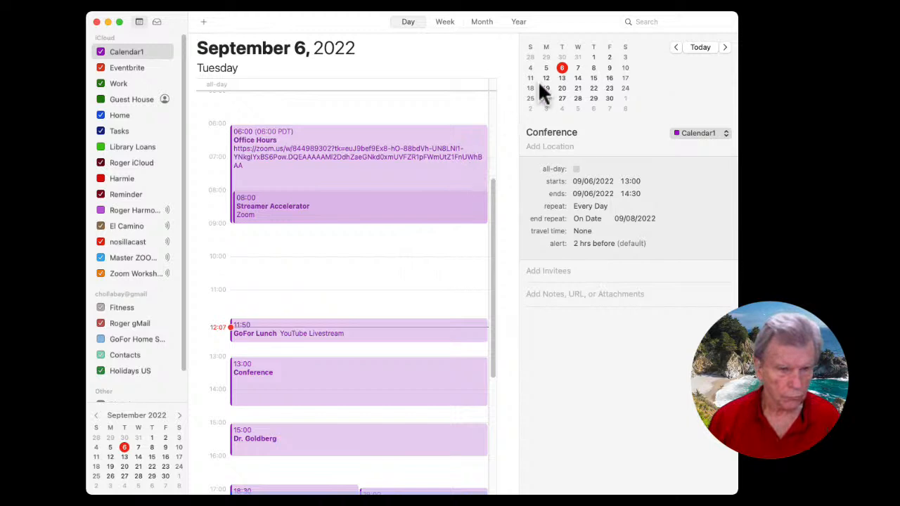
{"action": "left_click", "coordinate": [446, 22]}
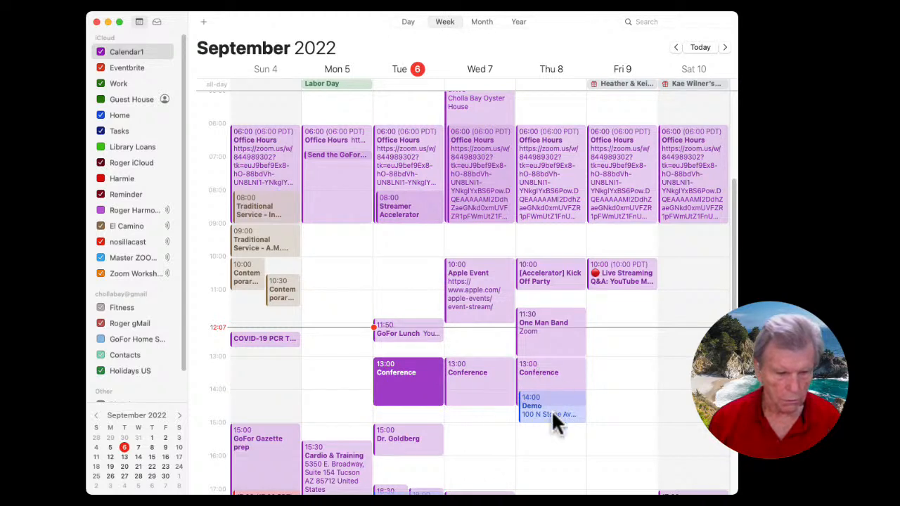
{"action": "left_click", "coordinate": [405, 23]}
{"action": "key", "text": "super+Tab"}
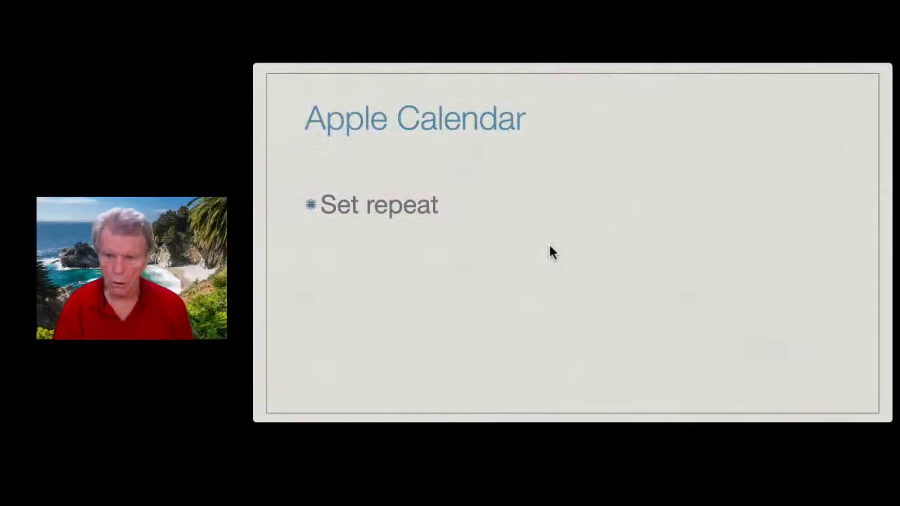
{"action": "left_click", "coordinate": [549, 245]}
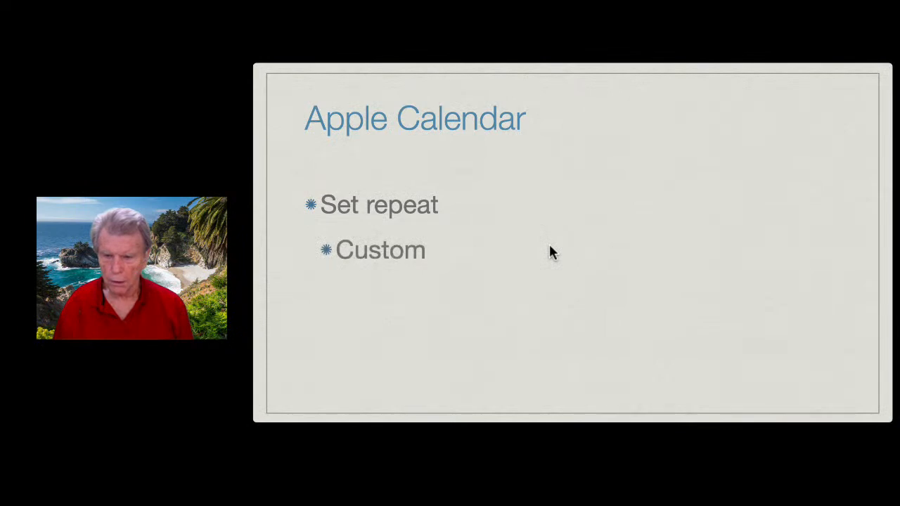
{"action": "left_click", "coordinate": [463, 259]}
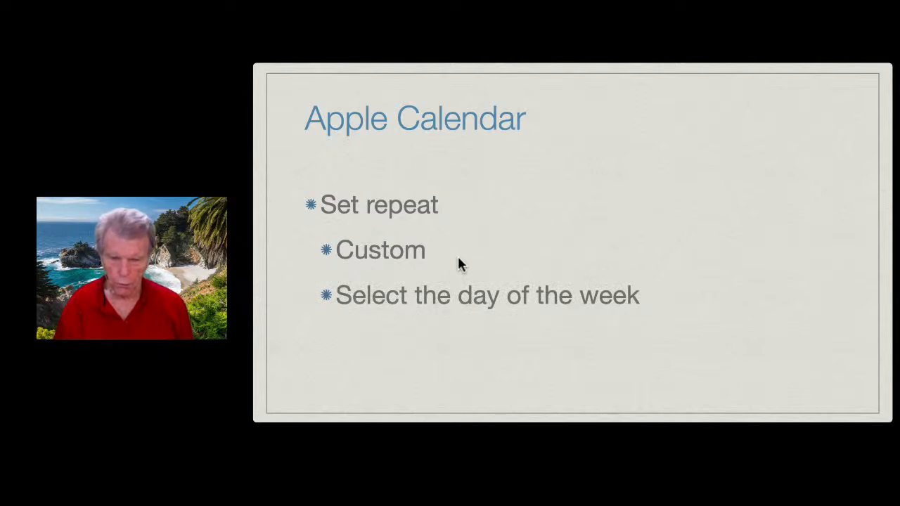
{"action": "left_click", "coordinate": [458, 258]}
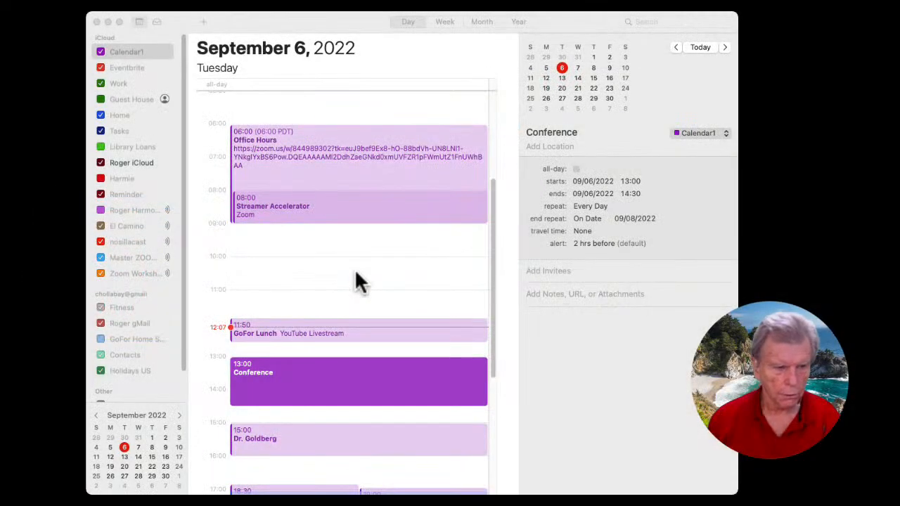
- Go to September 20, 2022 and select the TMUG Meetings event at 18:00
{"action": "left_click", "coordinate": [355, 272]}
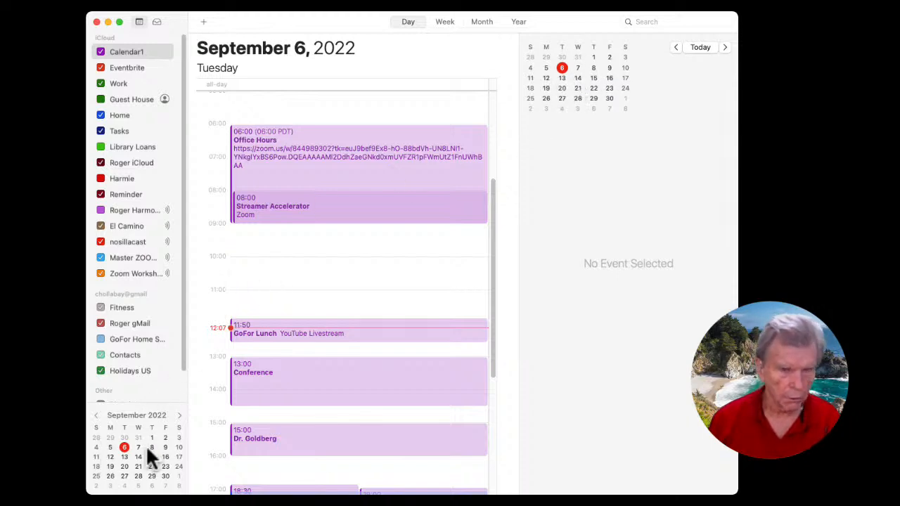
{"action": "left_click", "coordinate": [180, 415]}
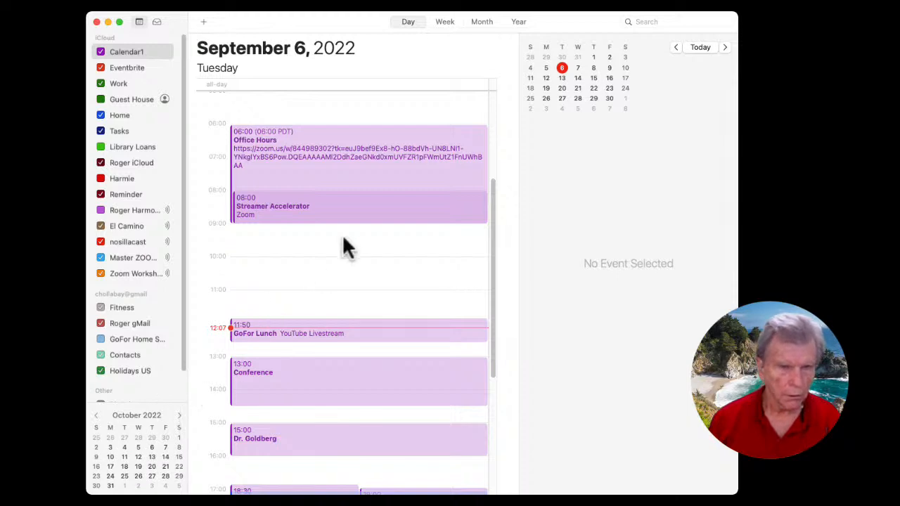
{"action": "left_click", "coordinate": [561, 88]}
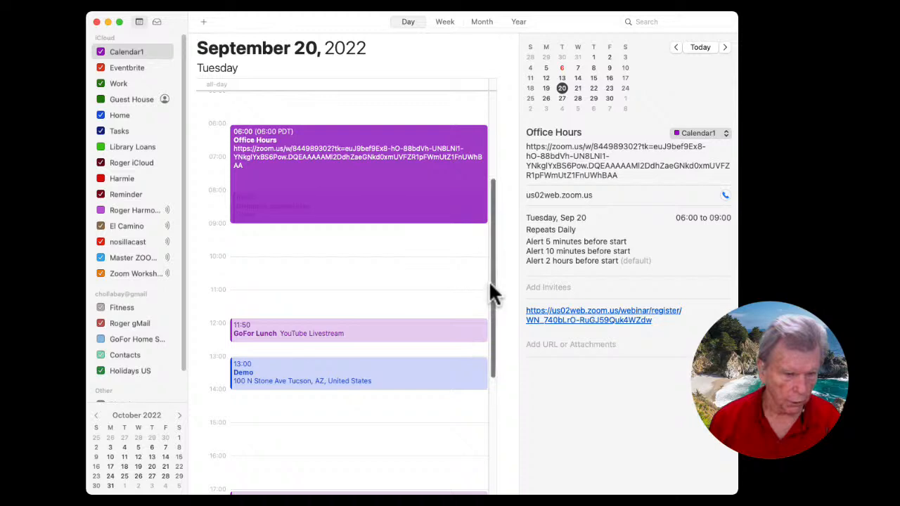
{"action": "left_click_drag", "start_coordinate": [489, 278], "coordinate": [479, 378]}
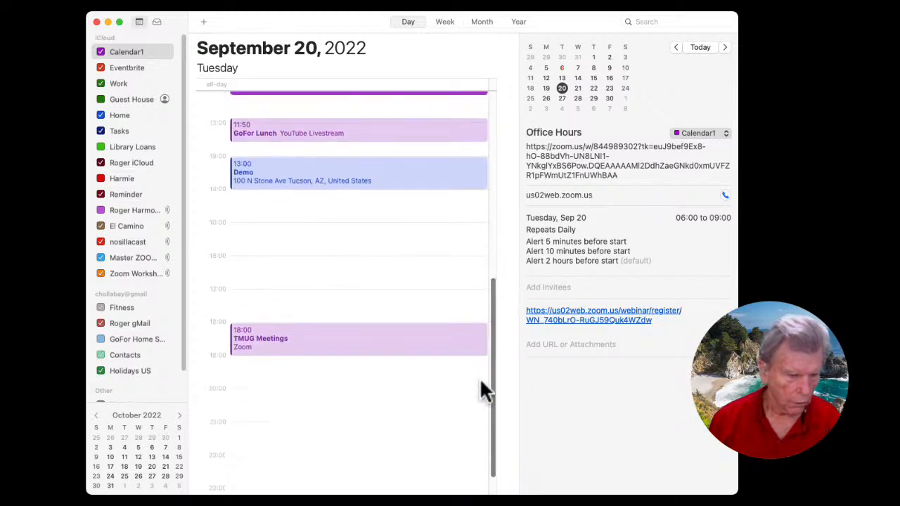
{"action": "left_click", "coordinate": [309, 332]}
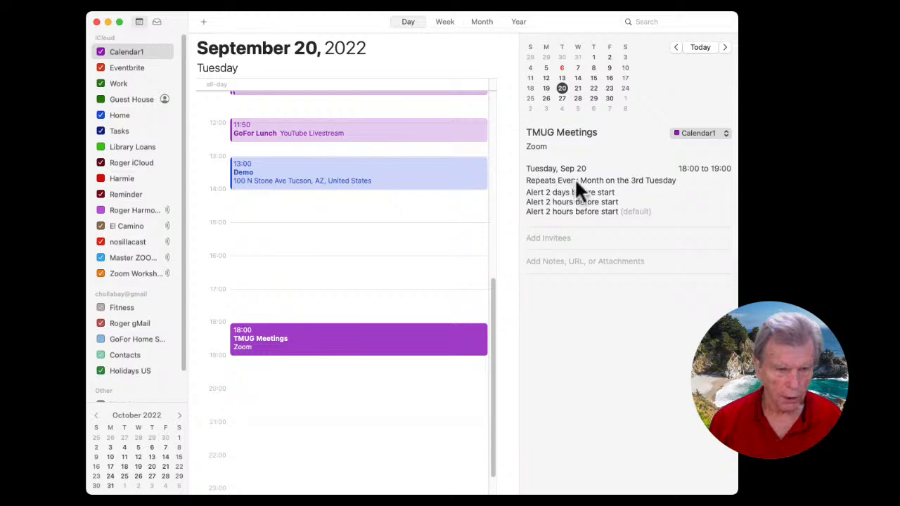
- Open the TMUG Meetings event's details and inspect its custom repeat settings
{"action": "left_click", "coordinate": [659, 180]}
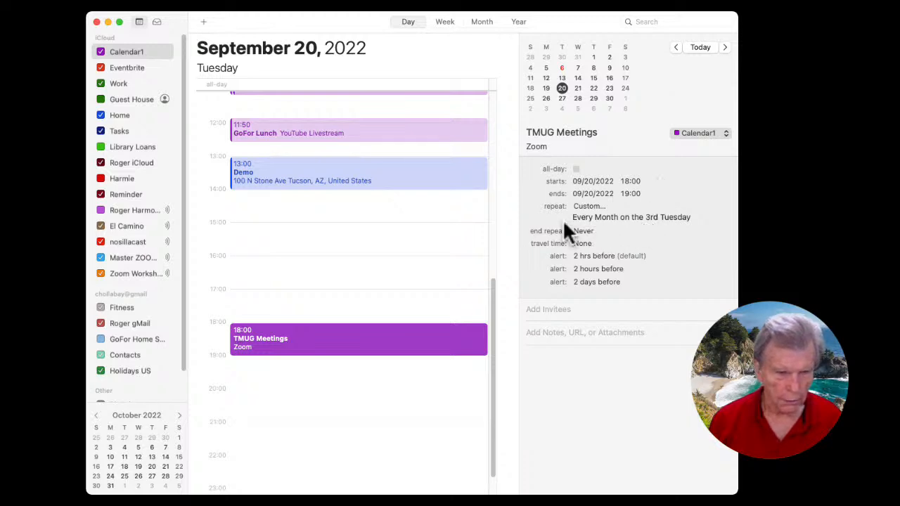
{"action": "left_click", "coordinate": [611, 206]}
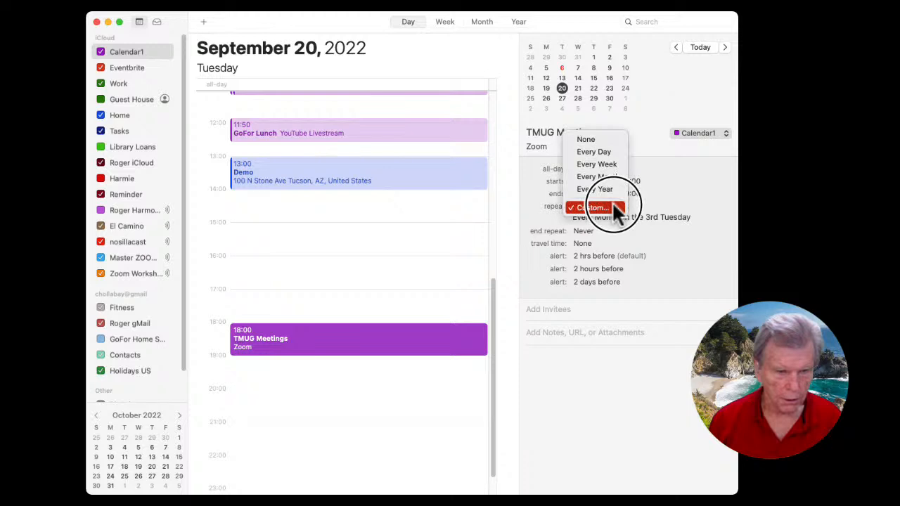
{"action": "left_click", "coordinate": [612, 205]}
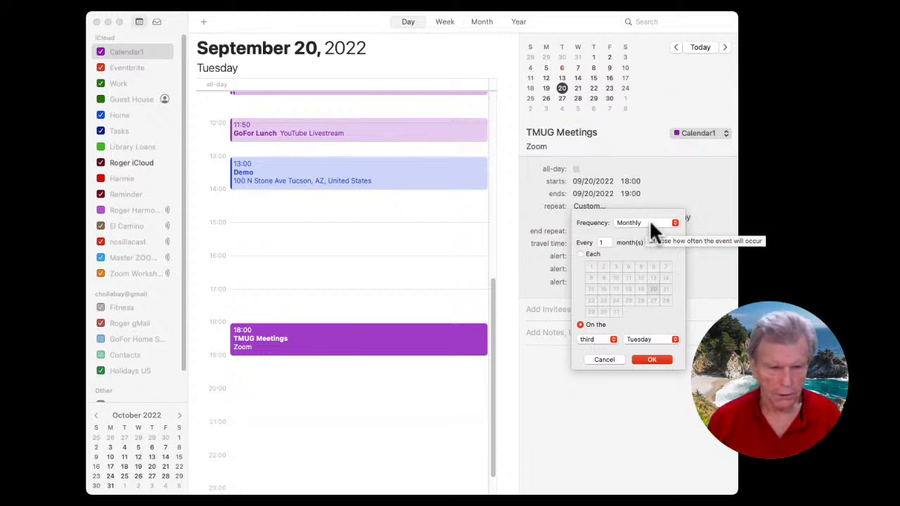
{"action": "left_click", "coordinate": [803, 186]}
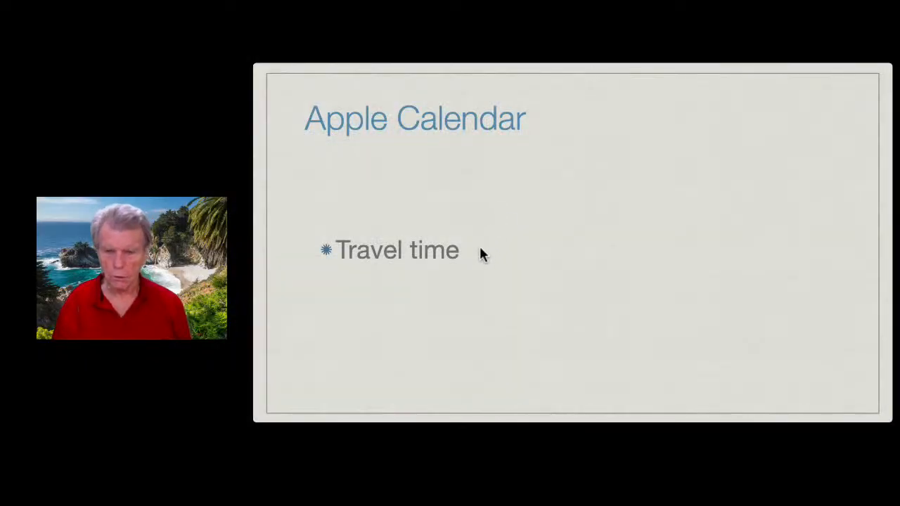
{"action": "left_click", "coordinate": [480, 249]}
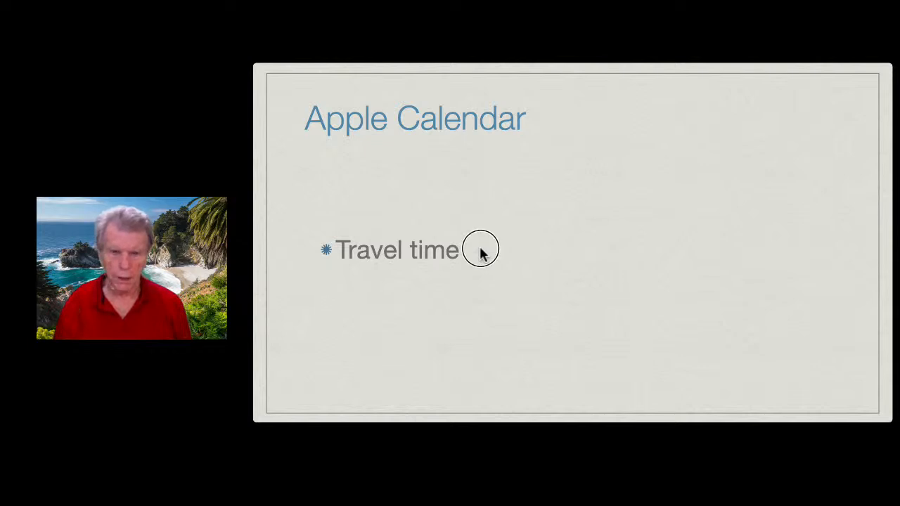
{"action": "left_click", "coordinate": [438, 267]}
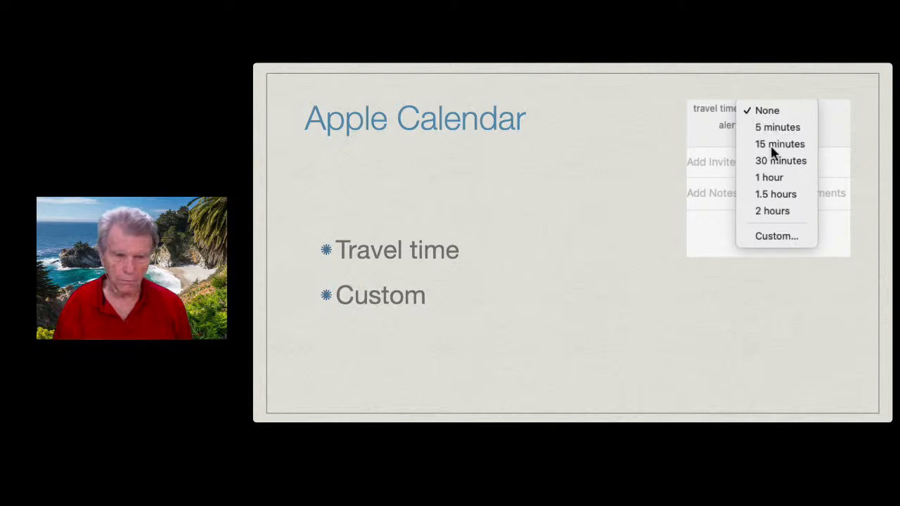
{"action": "left_click", "coordinate": [704, 223]}
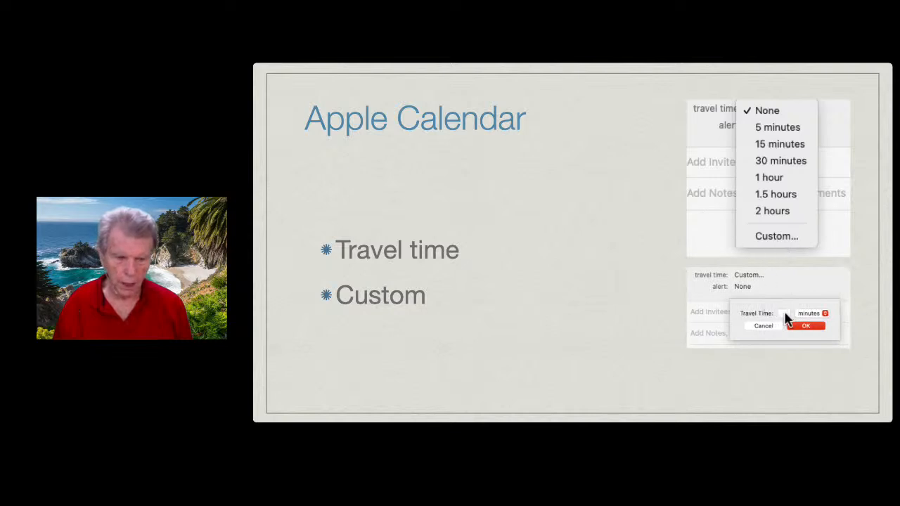
{"action": "left_click", "coordinate": [594, 273]}
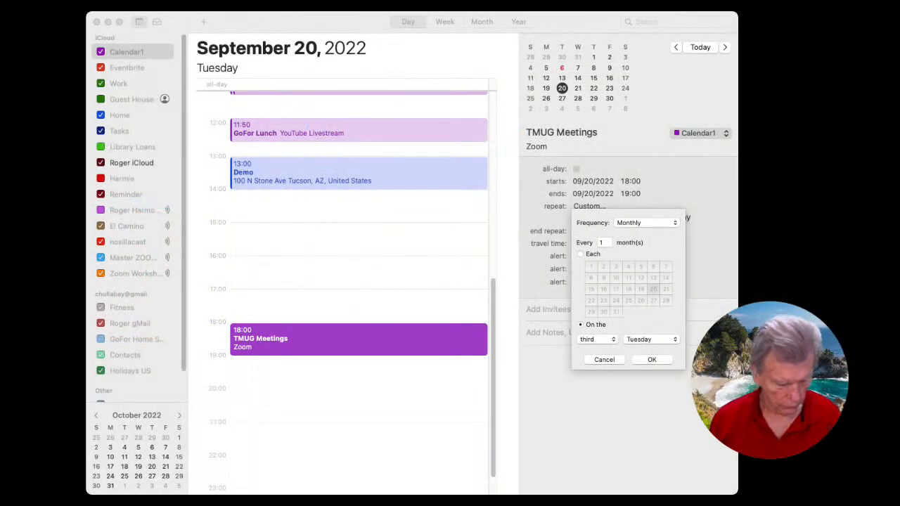
{"action": "key", "text": "super+Tab"}
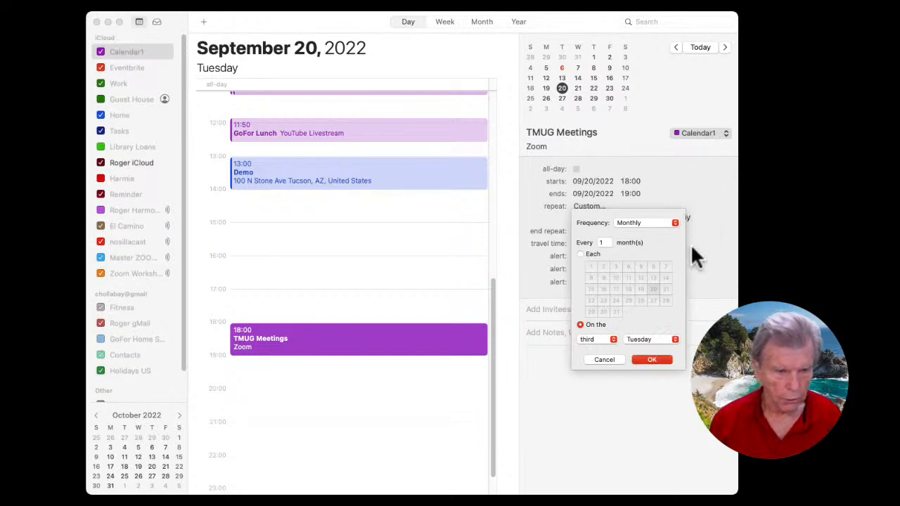
- Close the custom repeat settings without changing the series, and examine the travel time choices including the custom entry
{"action": "left_click", "coordinate": [646, 356]}
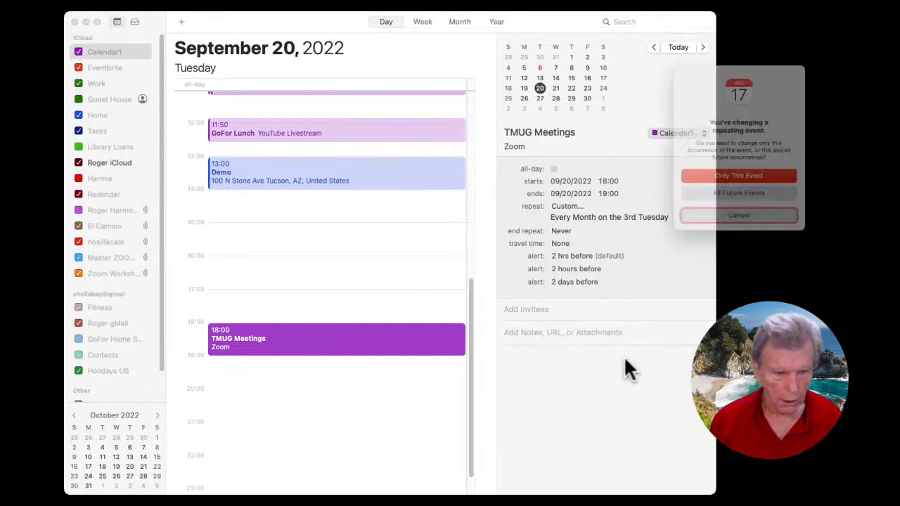
{"action": "left_click", "coordinate": [727, 222]}
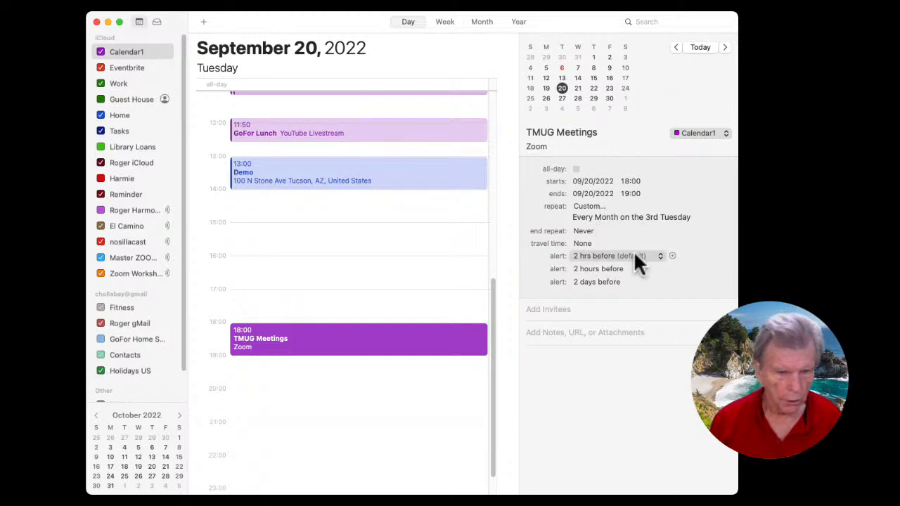
{"action": "left_click", "coordinate": [595, 243]}
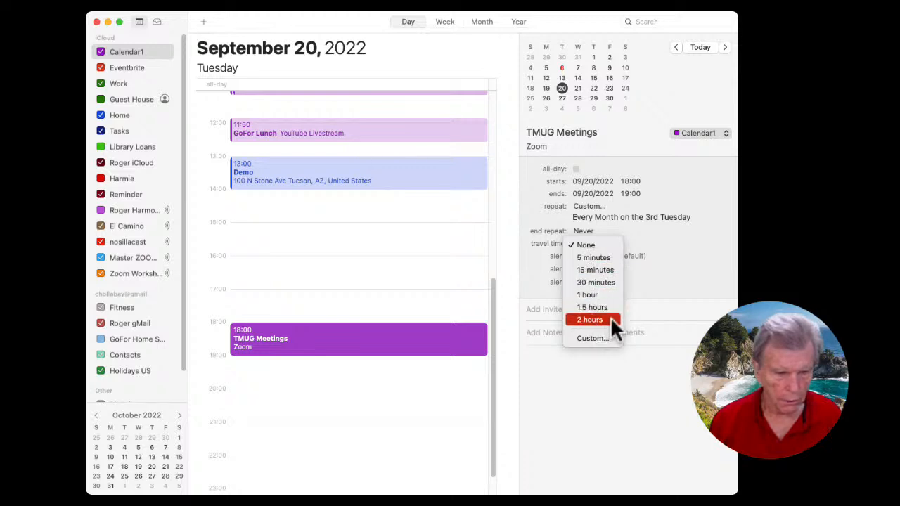
{"action": "left_click", "coordinate": [598, 339]}
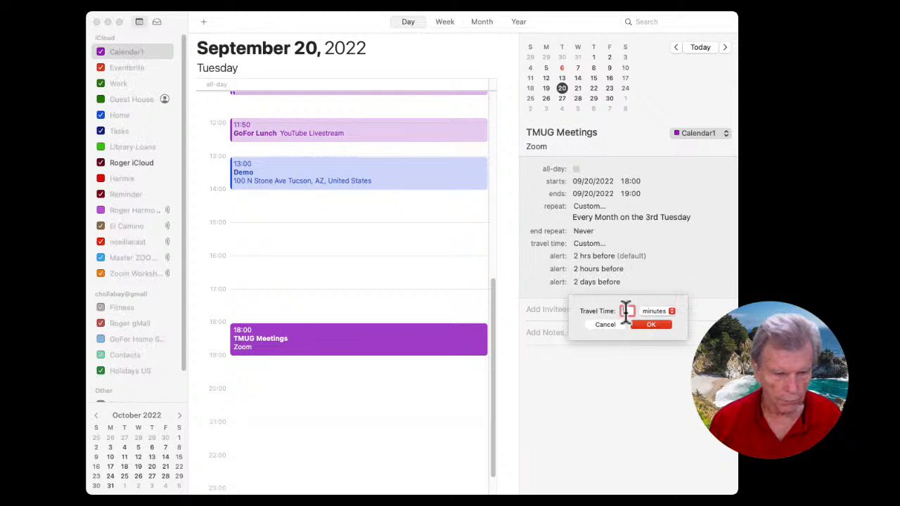
{"action": "left_click", "coordinate": [625, 311]}
{"action": "left_click", "coordinate": [605, 324]}
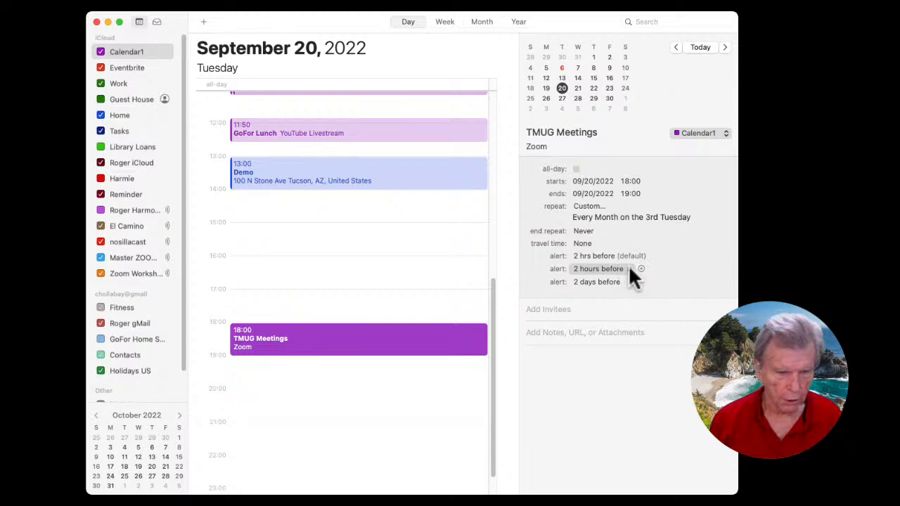
- Change the 2 hours before alert of TMUG Meetings to Time to Leave for only this event
{"action": "left_click", "coordinate": [611, 269]}
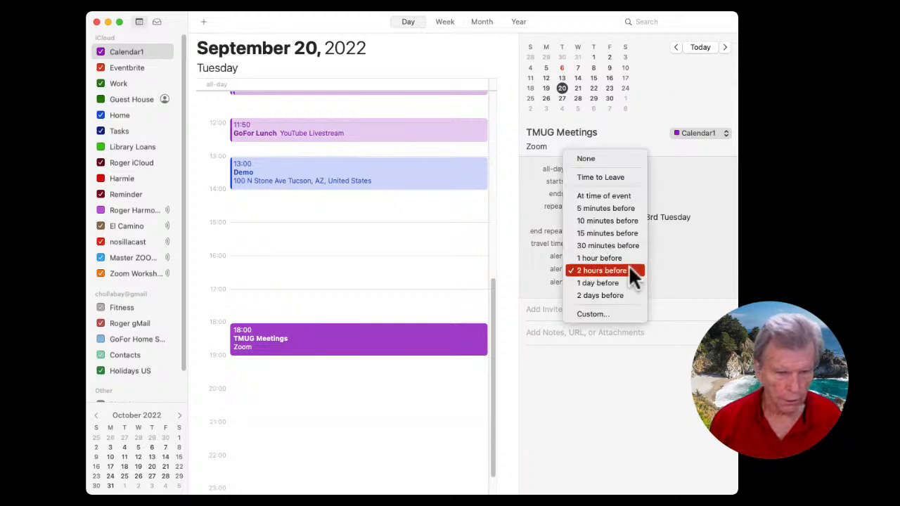
{"action": "left_click", "coordinate": [630, 176]}
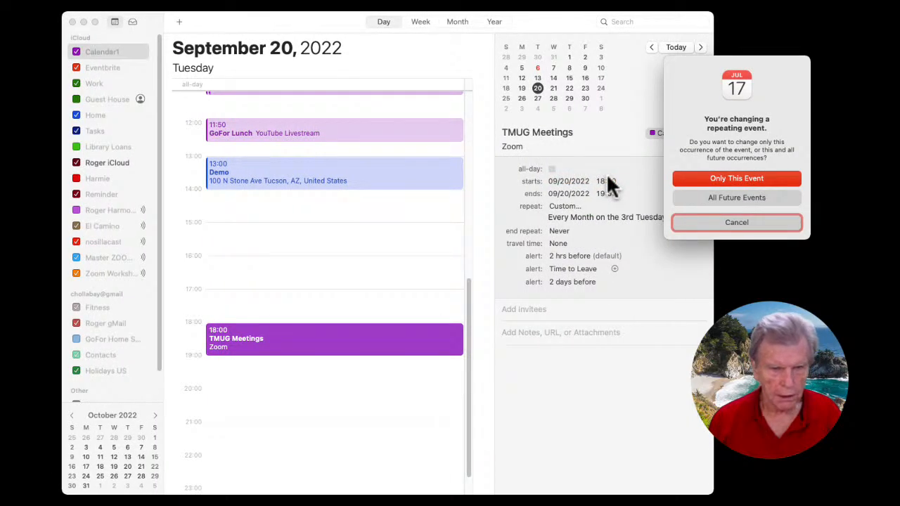
{"action": "left_click", "coordinate": [738, 177]}
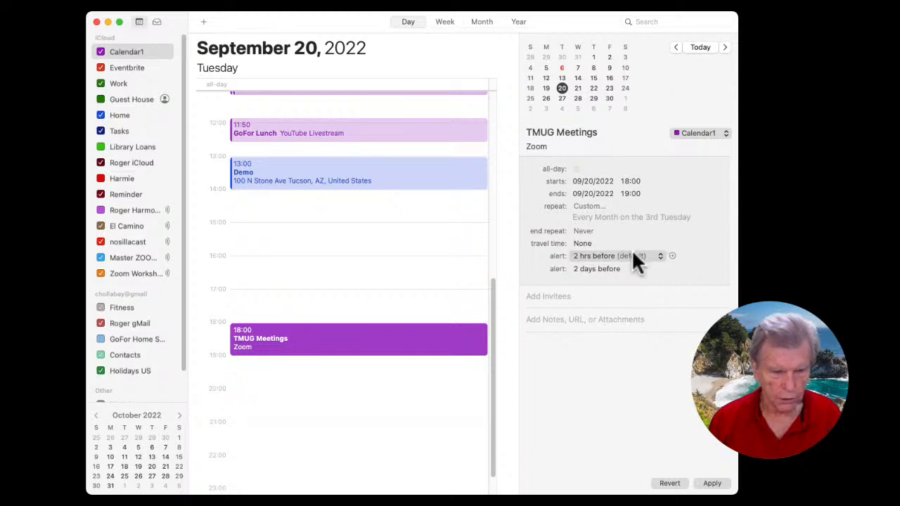
- Bring up the custom travel time entry for TMUG Meetings again and dismiss it without a value
{"action": "left_click", "coordinate": [592, 241]}
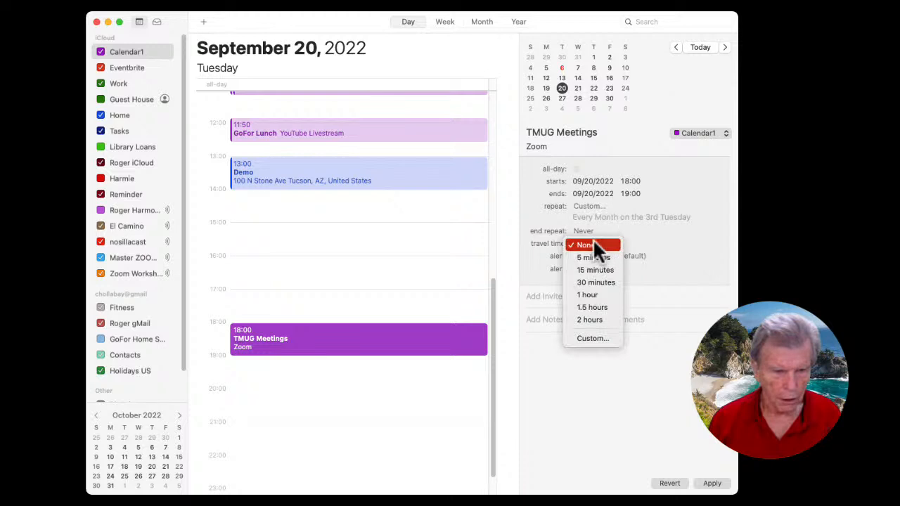
{"action": "left_click", "coordinate": [597, 338]}
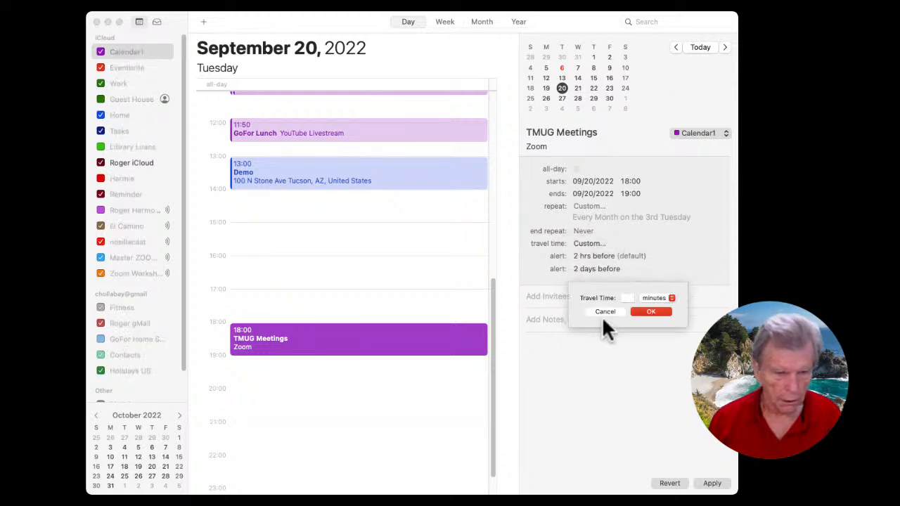
{"action": "left_click", "coordinate": [612, 313]}
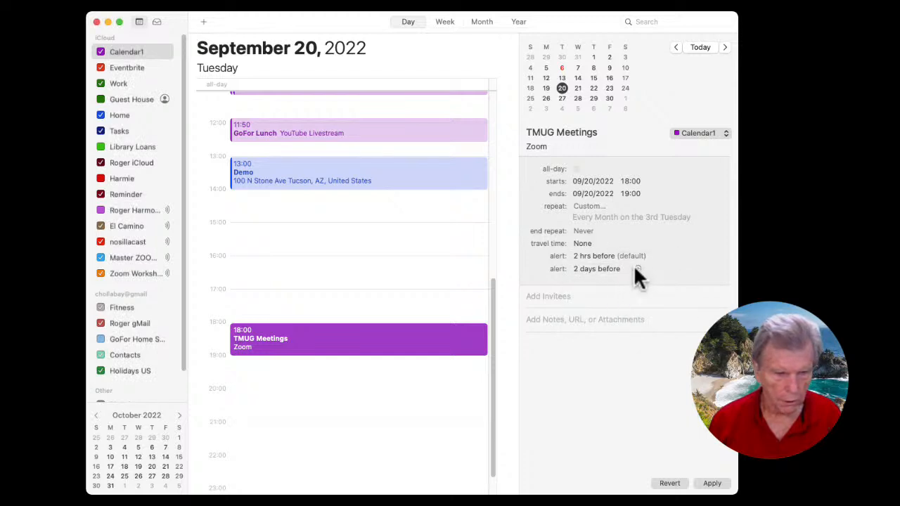
- Try a custom Email alert in place of the 2 days before alert of TMUG Meetings and cancel it
{"action": "left_click", "coordinate": [606, 270]}
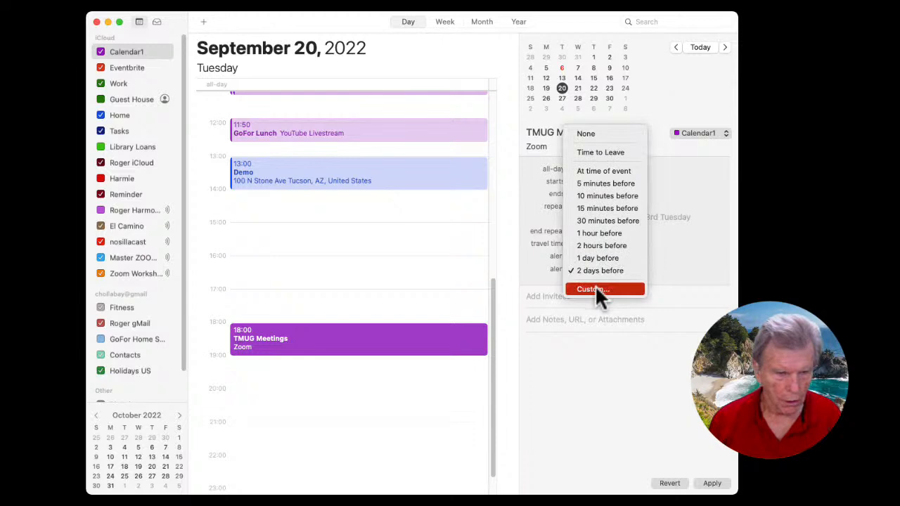
{"action": "left_click", "coordinate": [596, 290]}
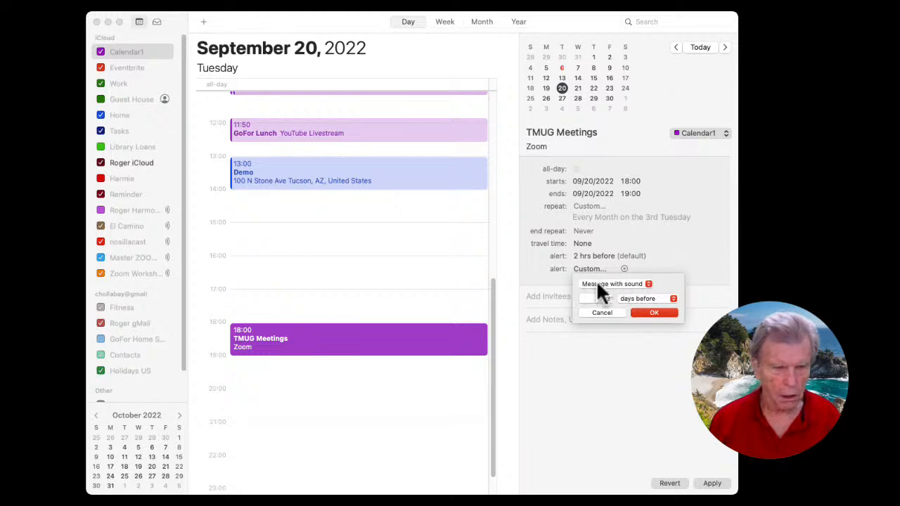
{"action": "left_click", "coordinate": [646, 283]}
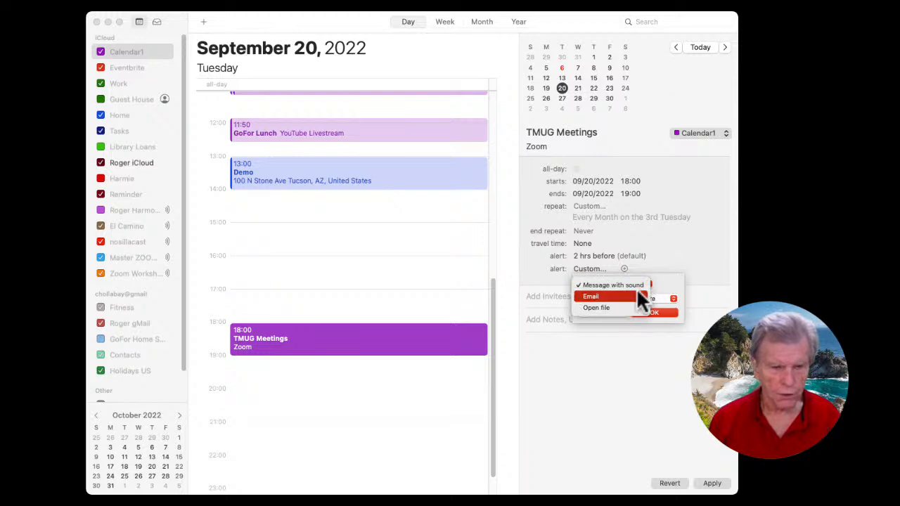
{"action": "left_click", "coordinate": [628, 294]}
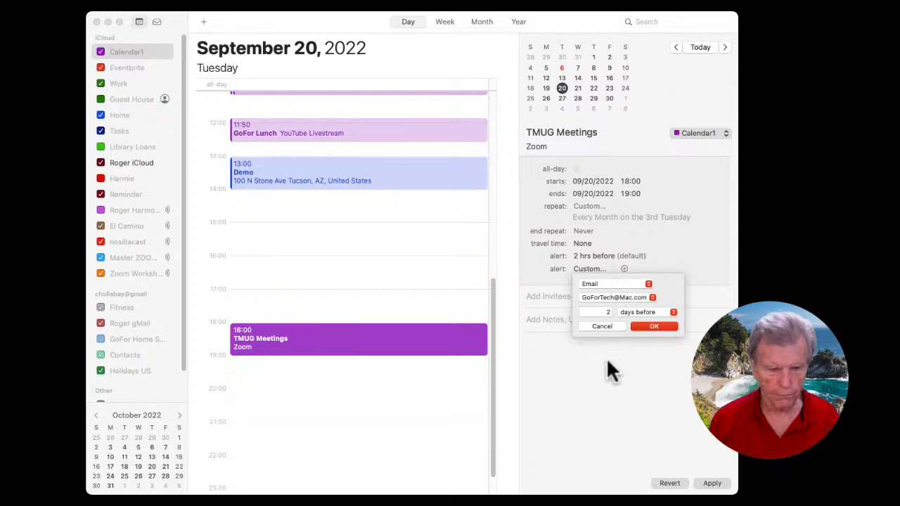
{"action": "left_click", "coordinate": [607, 325]}
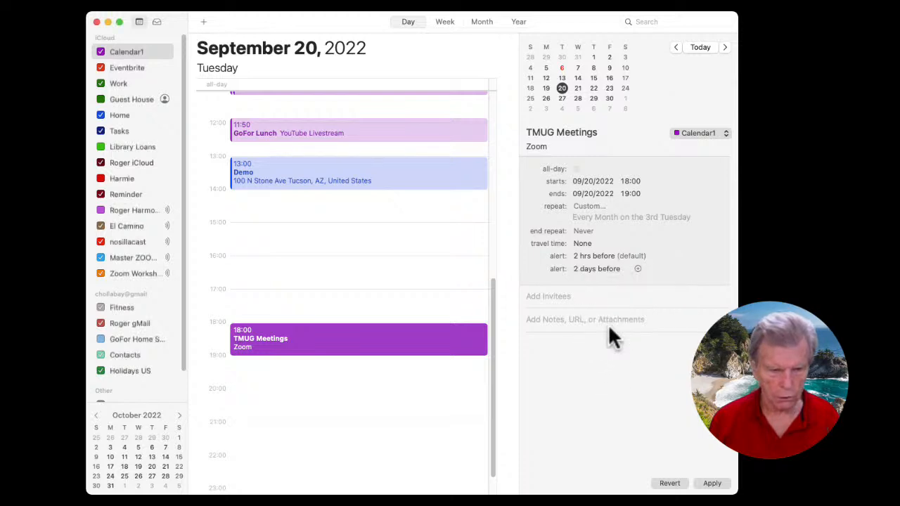
{"action": "left_click", "coordinate": [852, 331]}
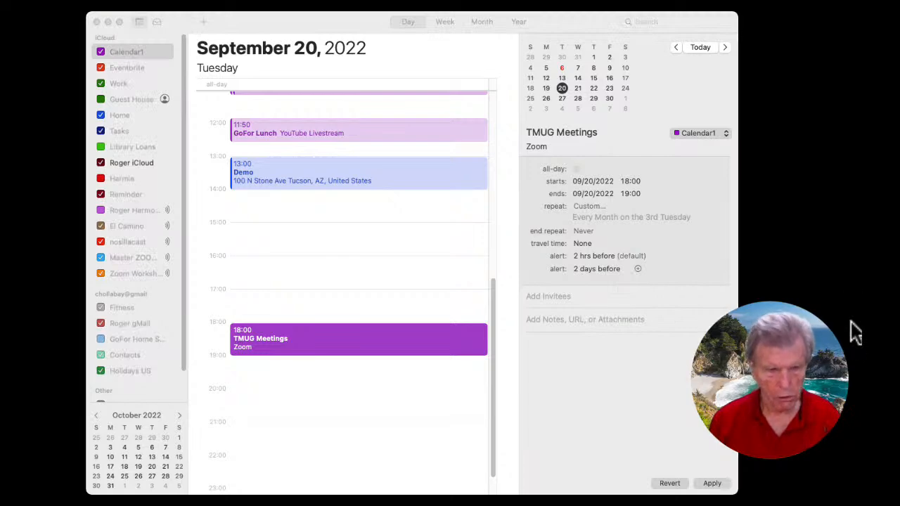